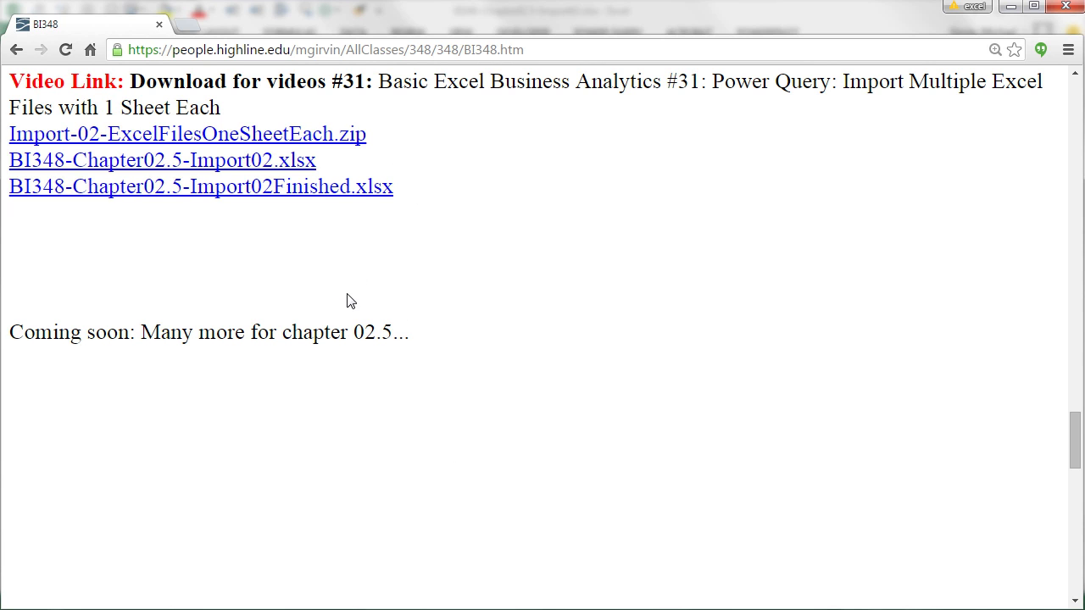
- Bring Explorer forward and view the three workbooks in the Import-02-ExcelFilesOneSheetEach folder
{"action": "left_click", "coordinate": [282, 543]}
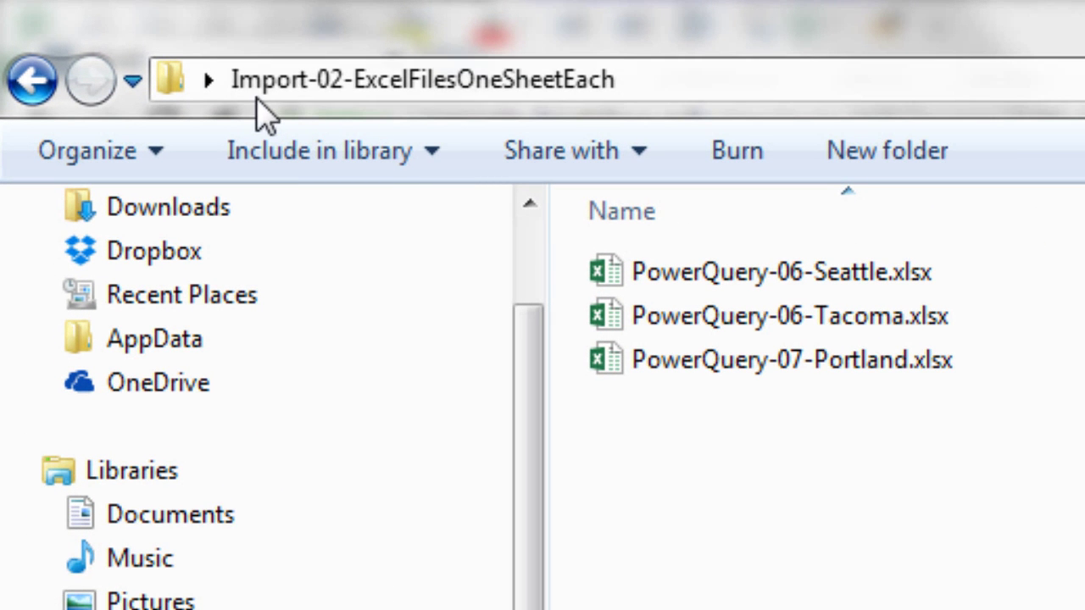
{"action": "left_click", "coordinate": [98, 35]}
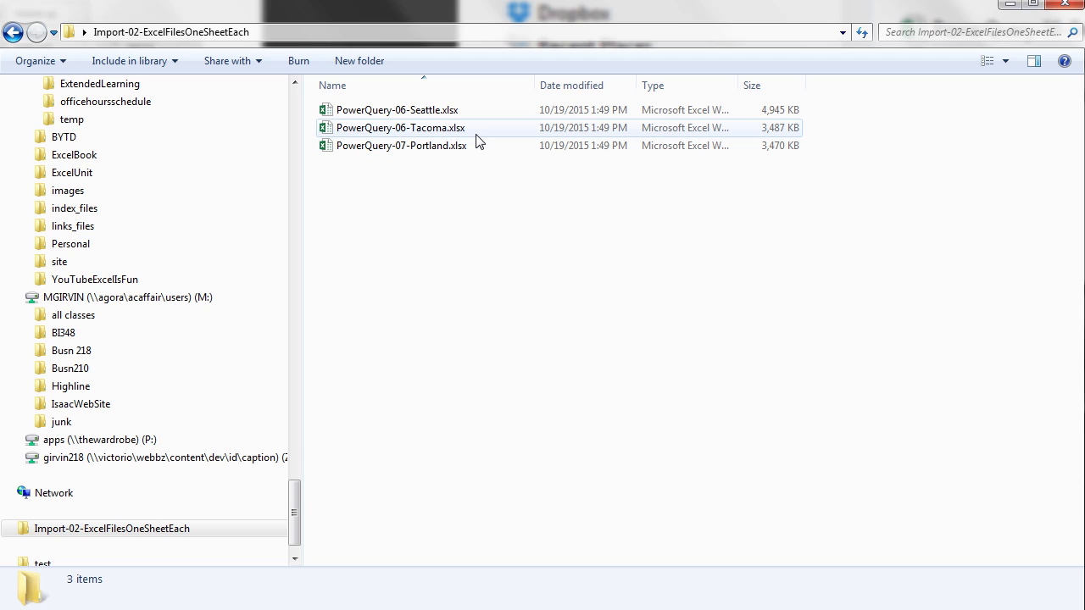
{"action": "mouse_move", "coordinate": [475, 141]}
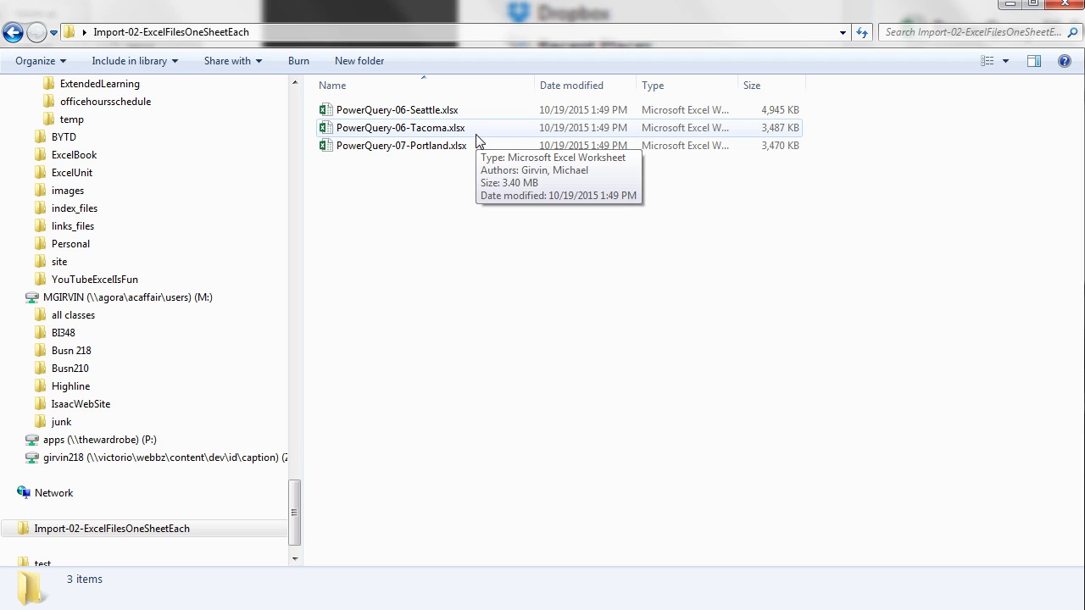
- Open PowerQuery-06-Seattle.xlsx, check the data ends at row 221082, then close it
{"action": "double_click", "coordinate": [405, 116]}
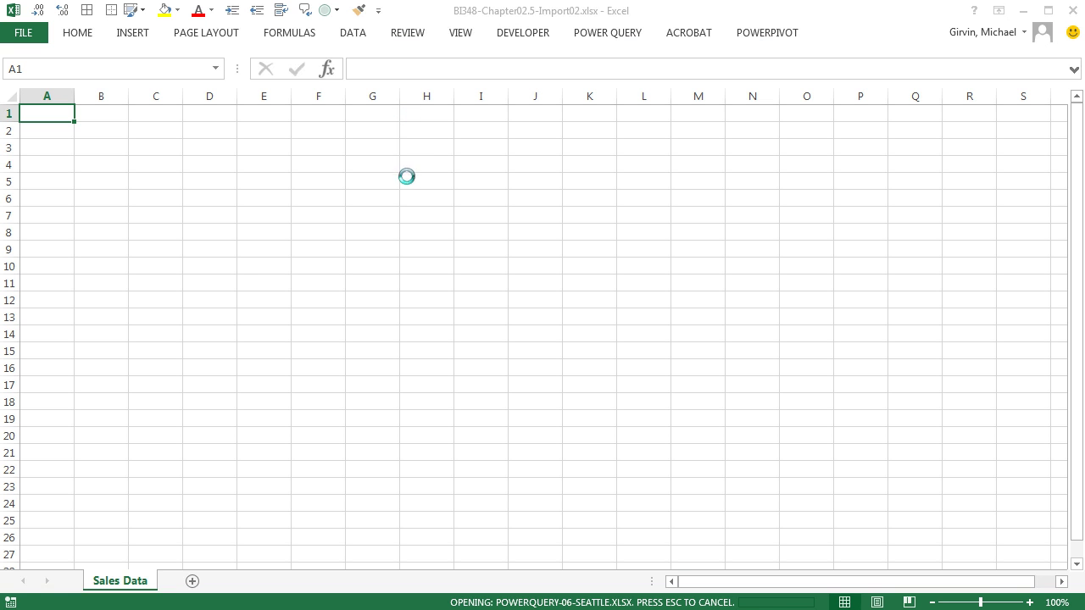
{"action": "key", "text": "ctrl+Down"}
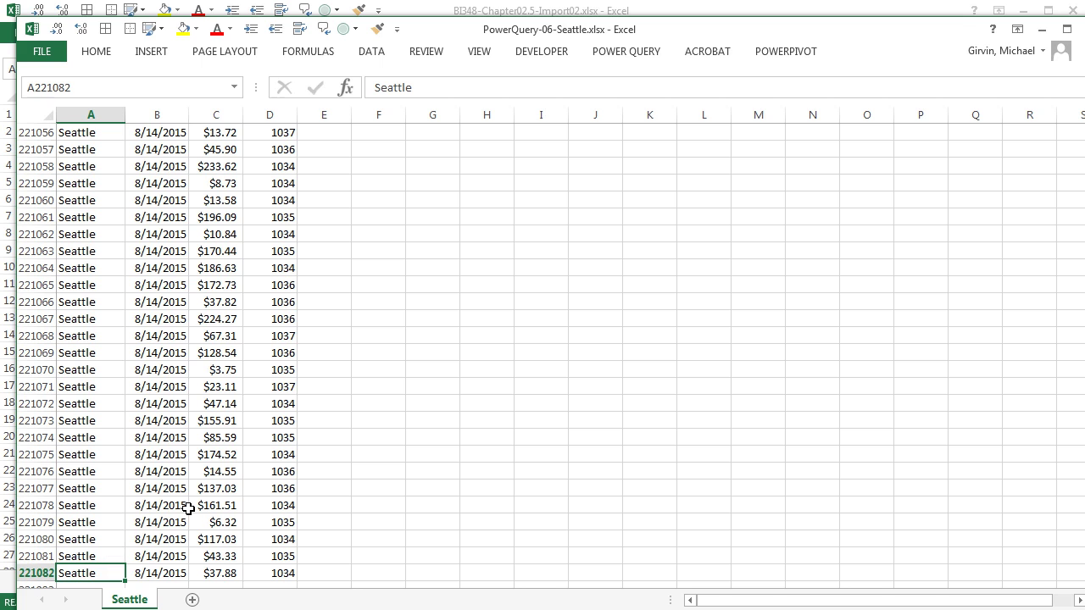
{"action": "key", "text": "ctrl+Up"}
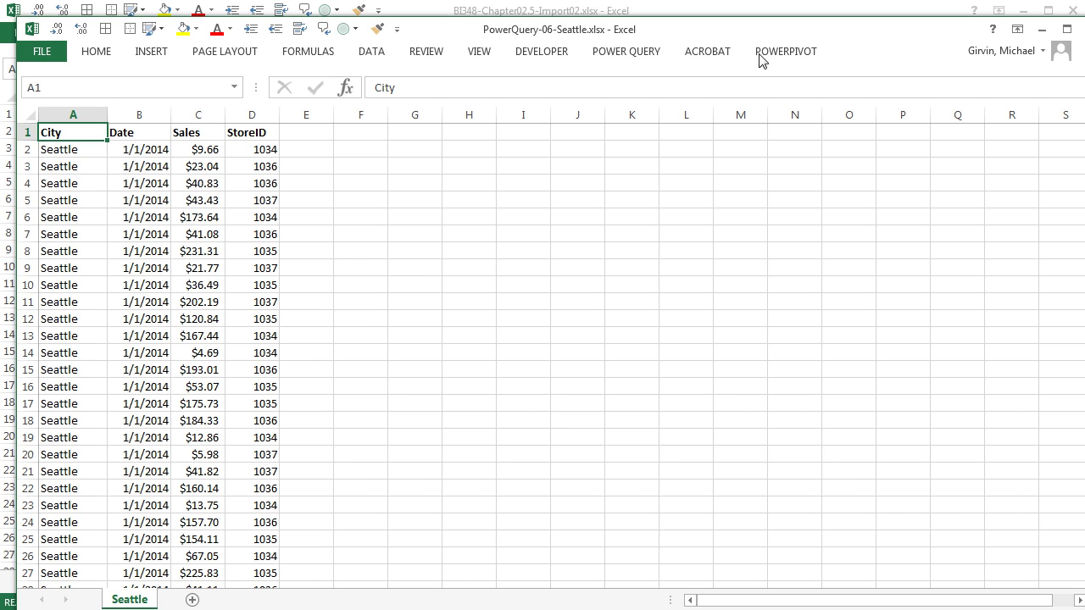
{"action": "left_click", "coordinate": [1067, 29]}
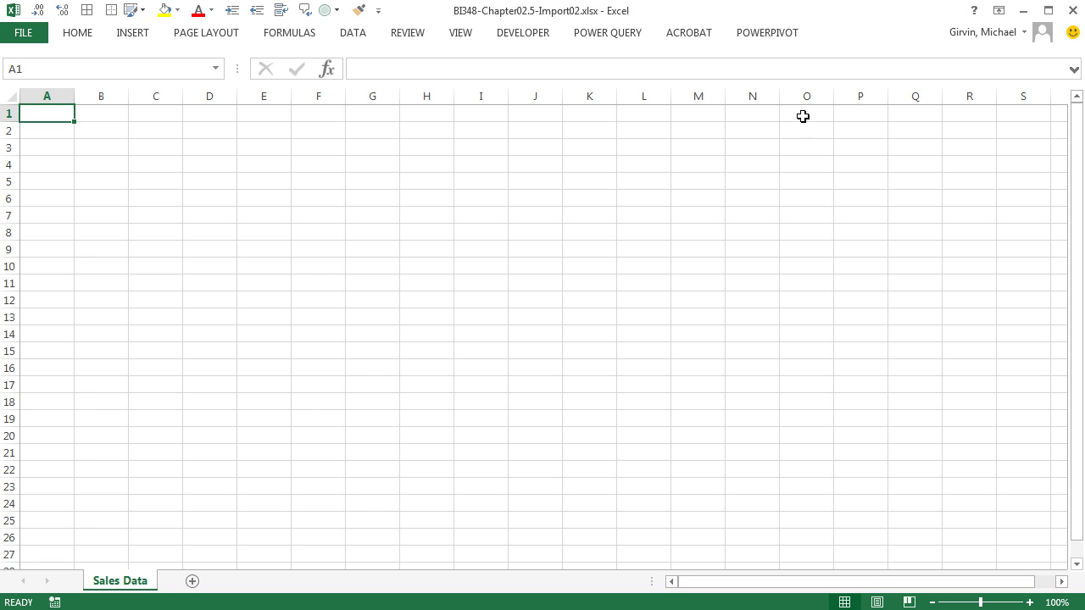
- Create a From Folder Power Query source pointing at the Import-02-ExcelFilesOneSheetEach folder
{"action": "left_click", "coordinate": [612, 36]}
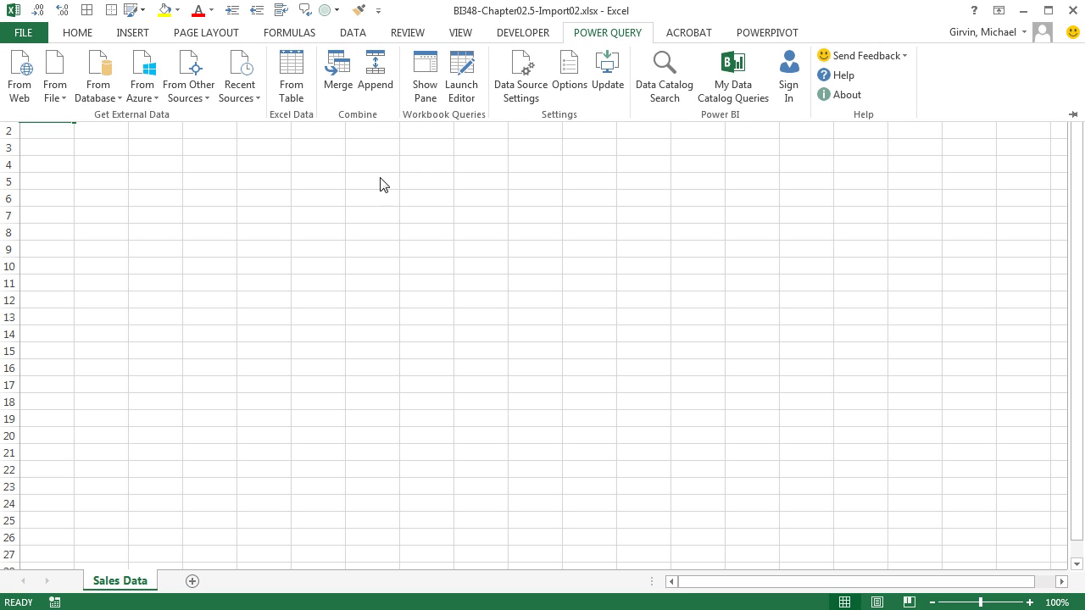
{"action": "left_click", "coordinate": [65, 101]}
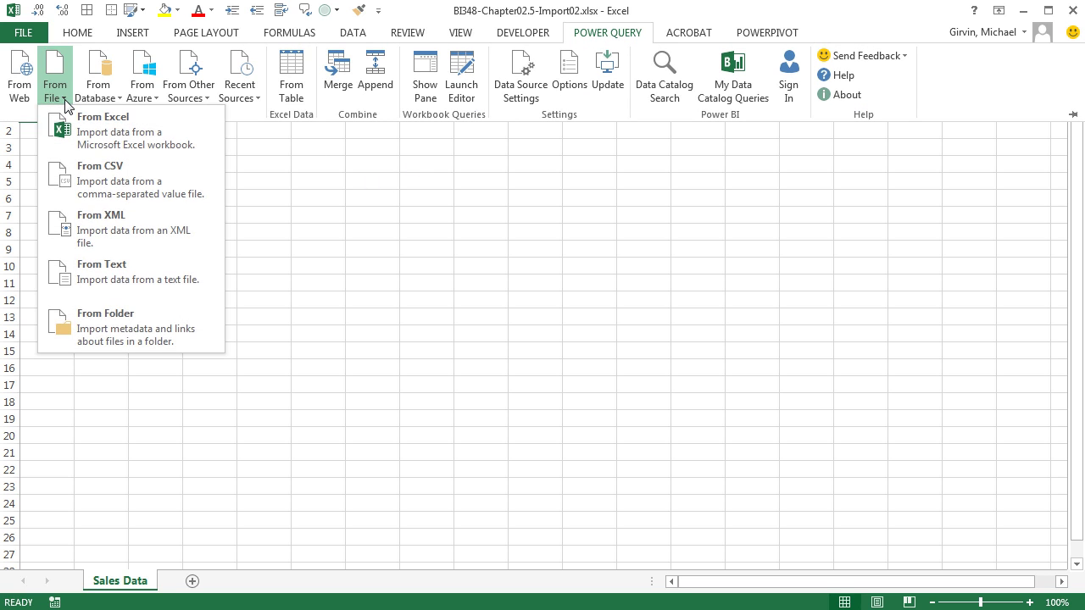
{"action": "left_click", "coordinate": [87, 333]}
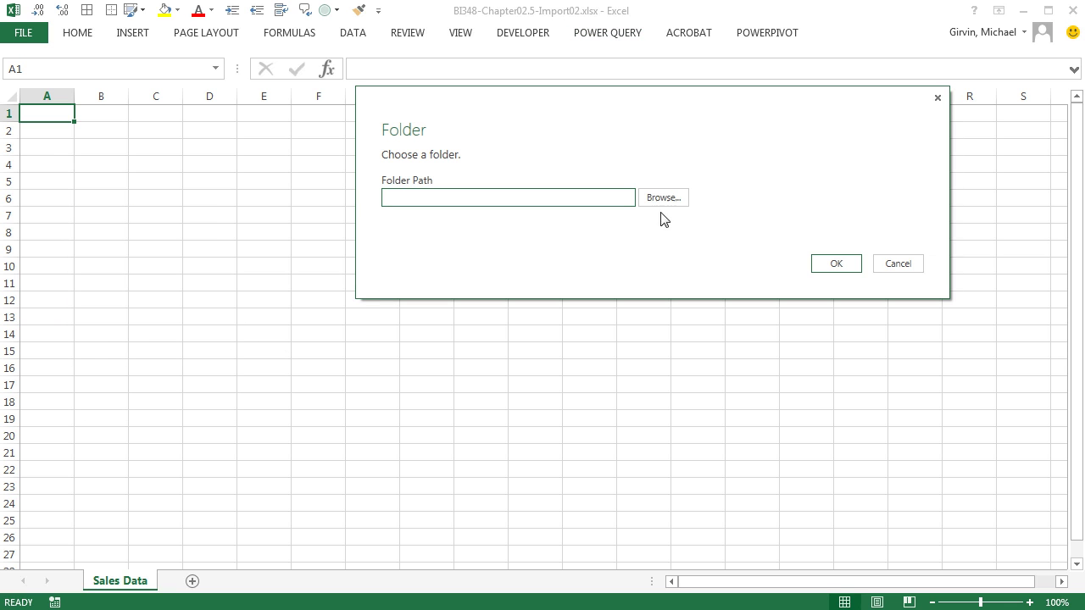
{"action": "left_click", "coordinate": [674, 200]}
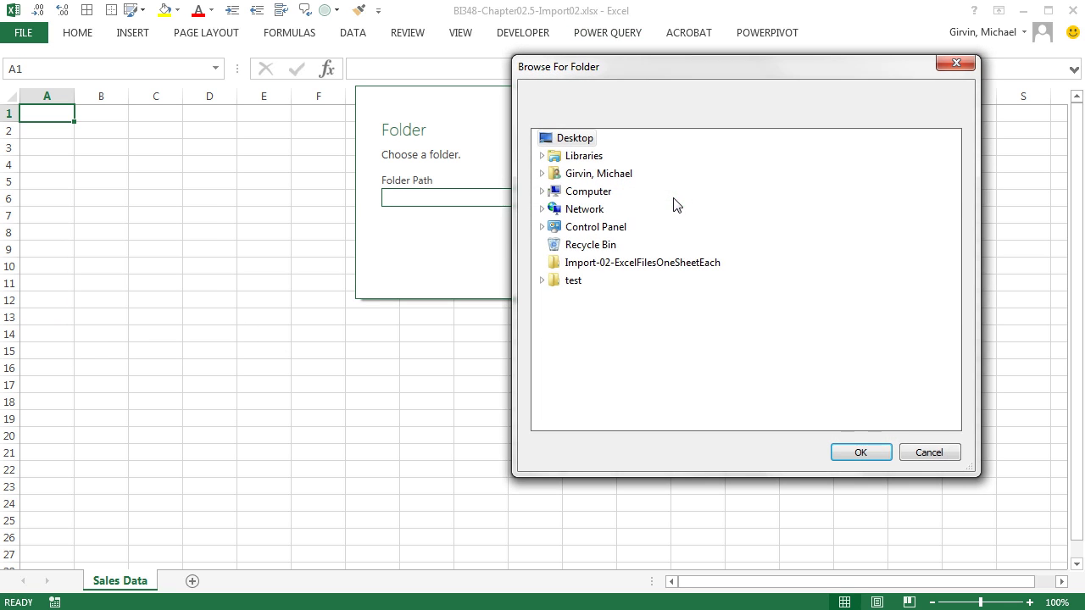
{"action": "left_click", "coordinate": [611, 268]}
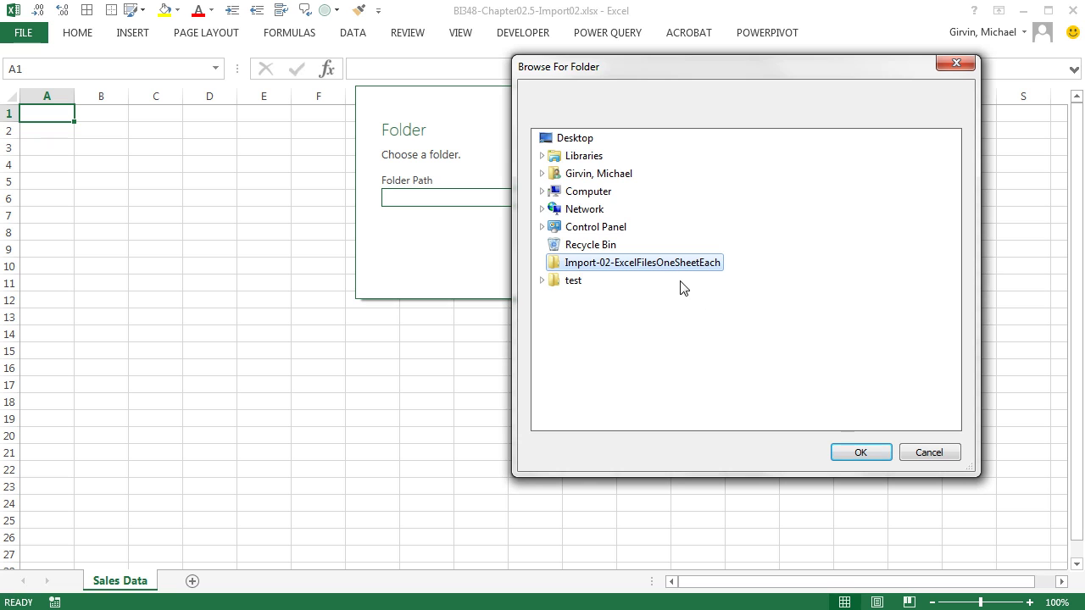
{"action": "left_click", "coordinate": [848, 452]}
{"action": "left_click", "coordinate": [849, 265]}
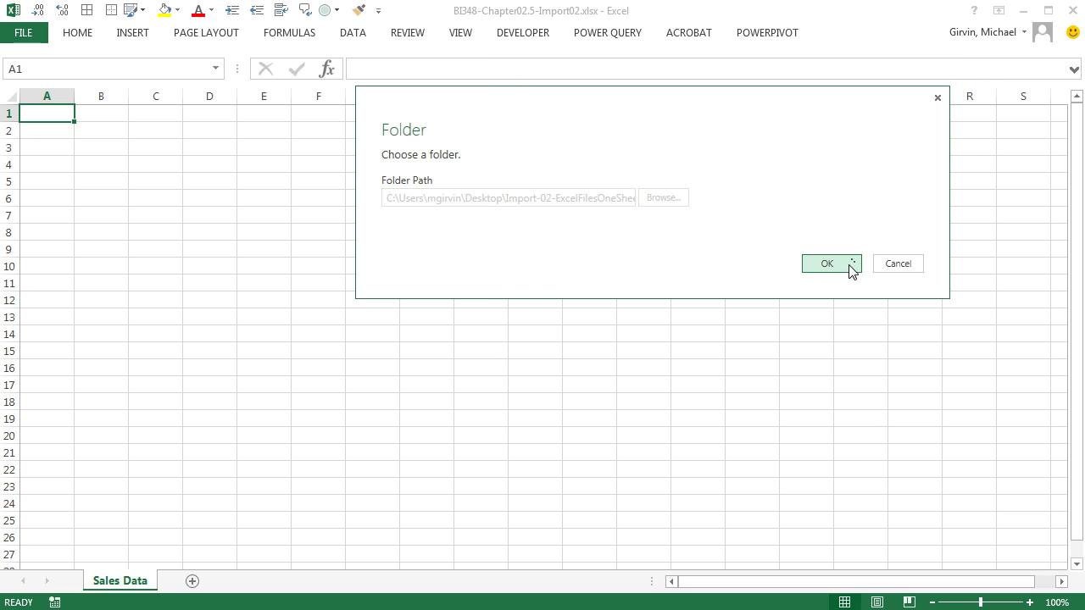
- Rename the query to ImportExcelFiles1SheetEachSalesData and keep only its Content column
{"action": "left_click", "coordinate": [925, 208]}
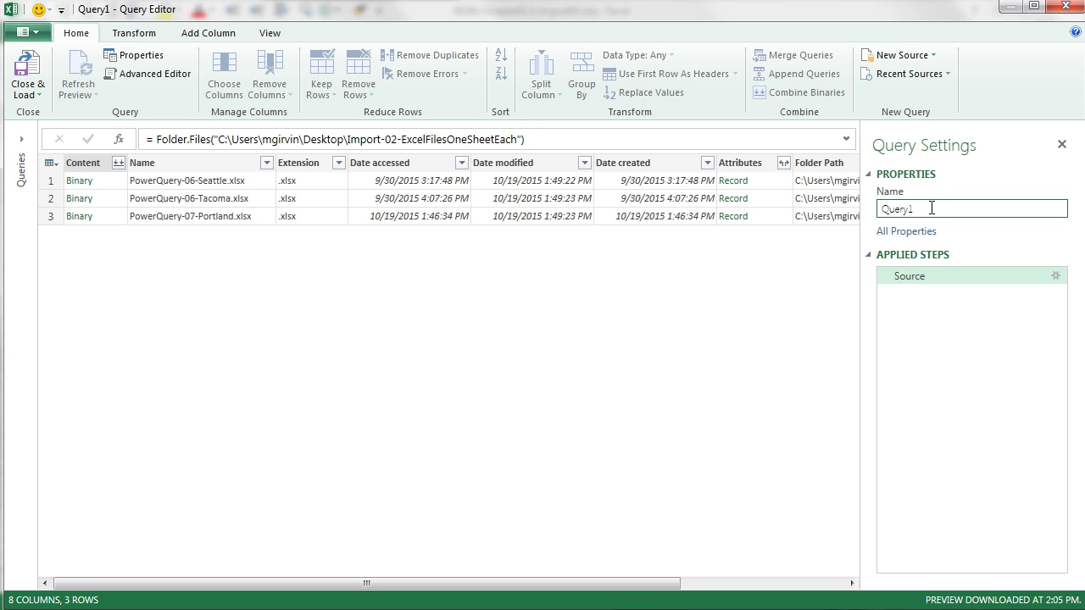
{"action": "left_click_drag", "start_coordinate": [930, 208], "coordinate": [865, 212]}
{"action": "type", "text": "ImportExcelFiles1SheetEachSalesData"}
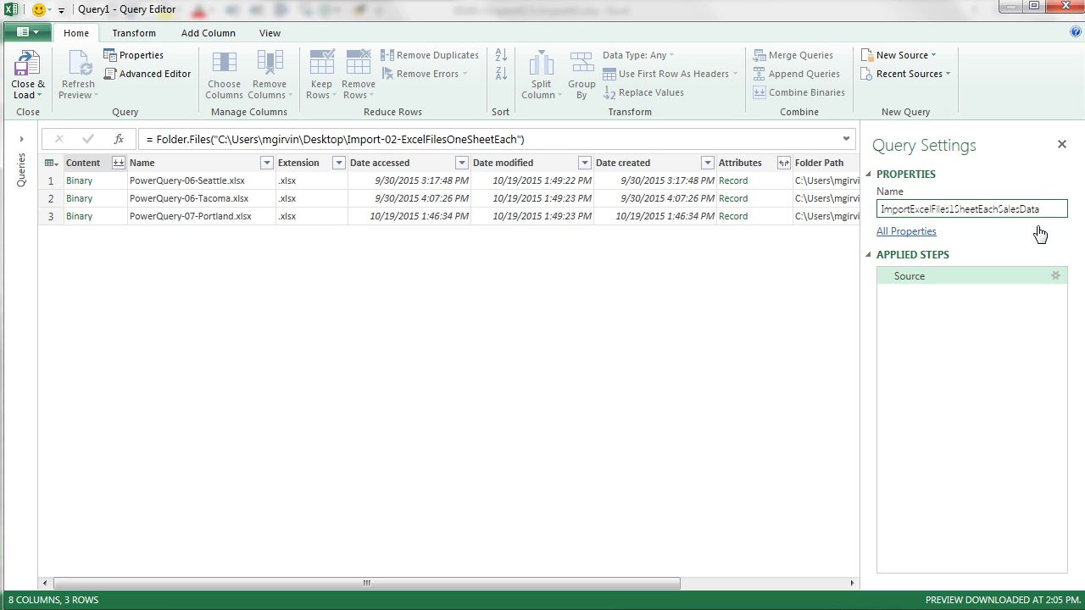
{"action": "key", "text": "Return"}
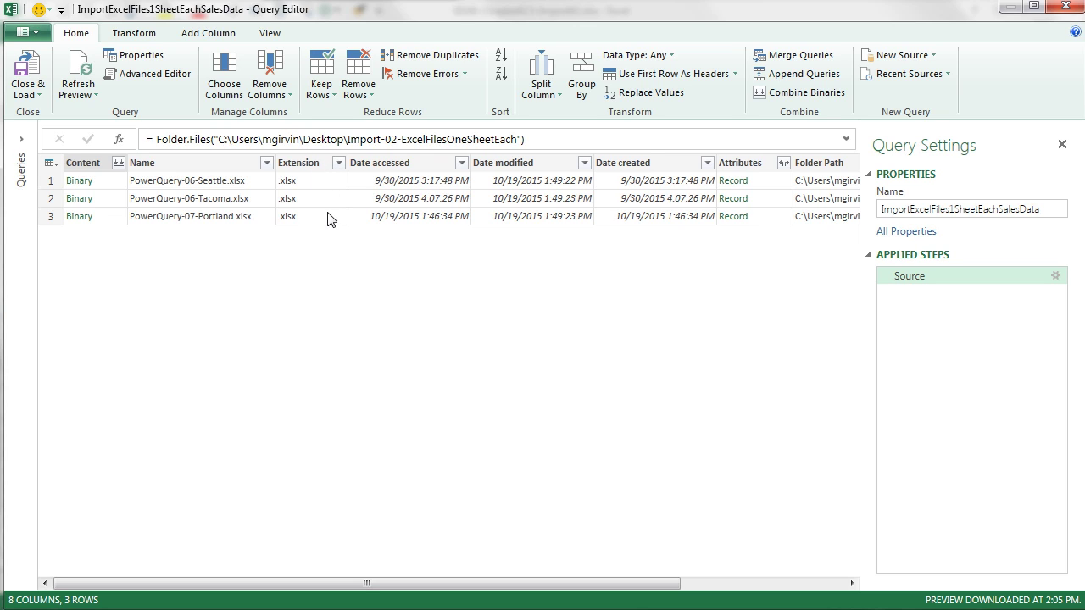
{"action": "right_click", "coordinate": [82, 170]}
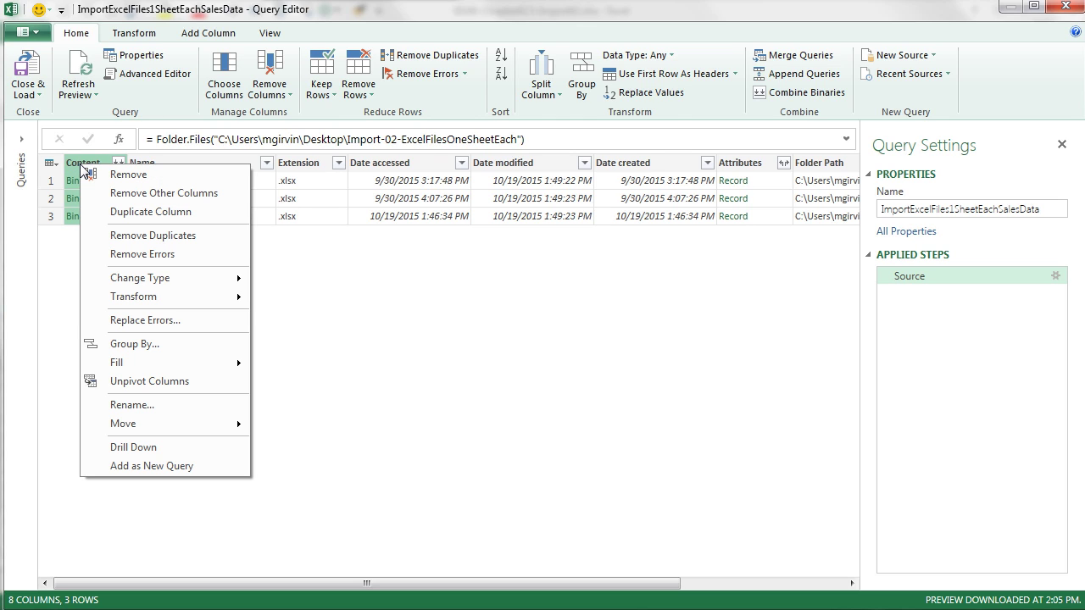
{"action": "left_click", "coordinate": [118, 194]}
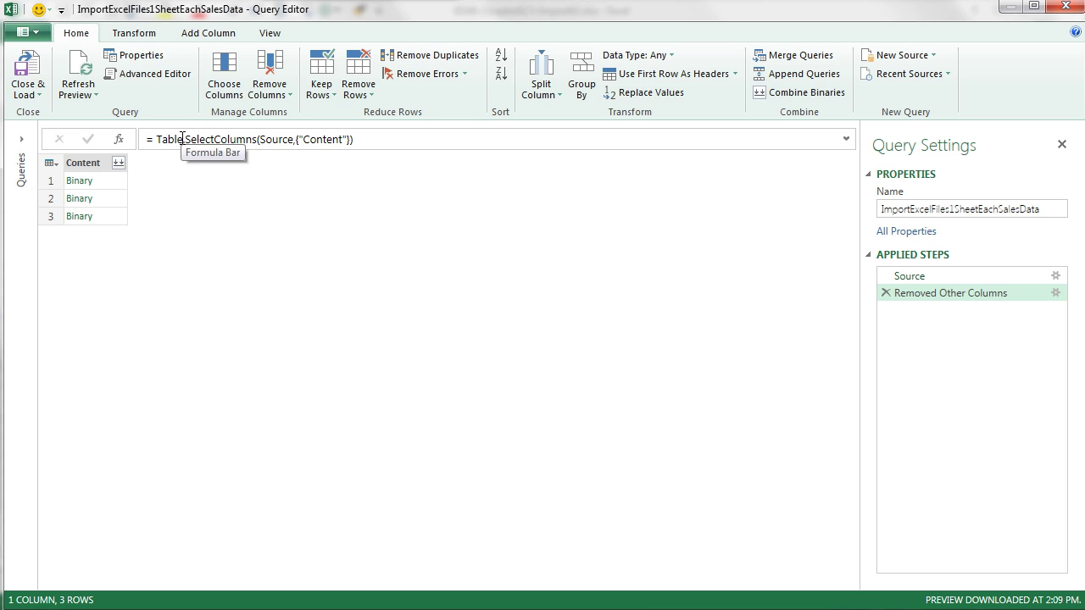
- Add a custom column named GetExcelData with the formula =Excel.Workbook([Content])
{"action": "left_click", "coordinate": [209, 34]}
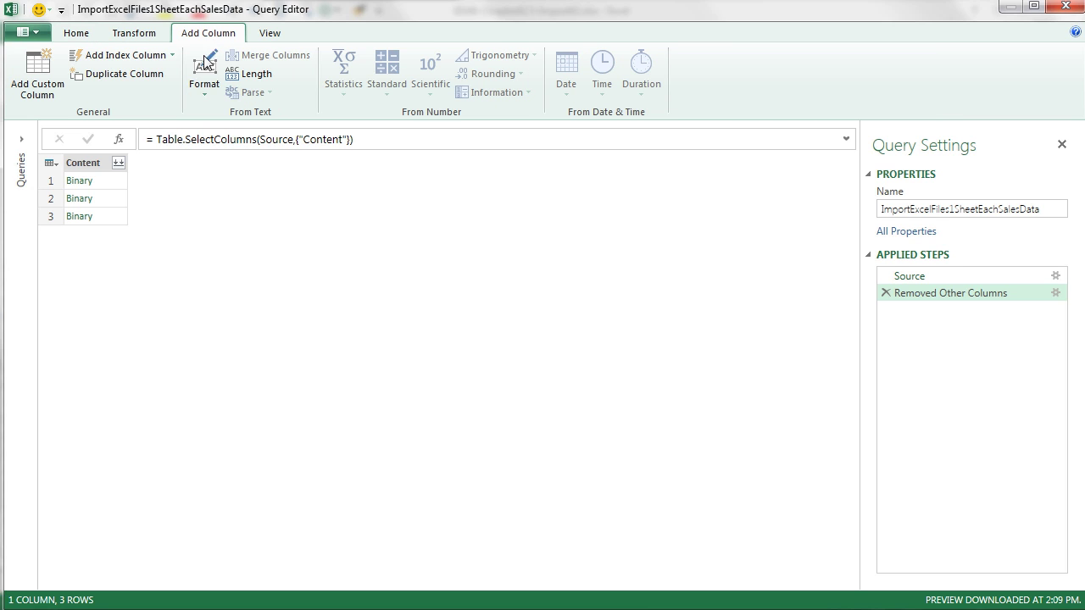
{"action": "left_click", "coordinate": [38, 84]}
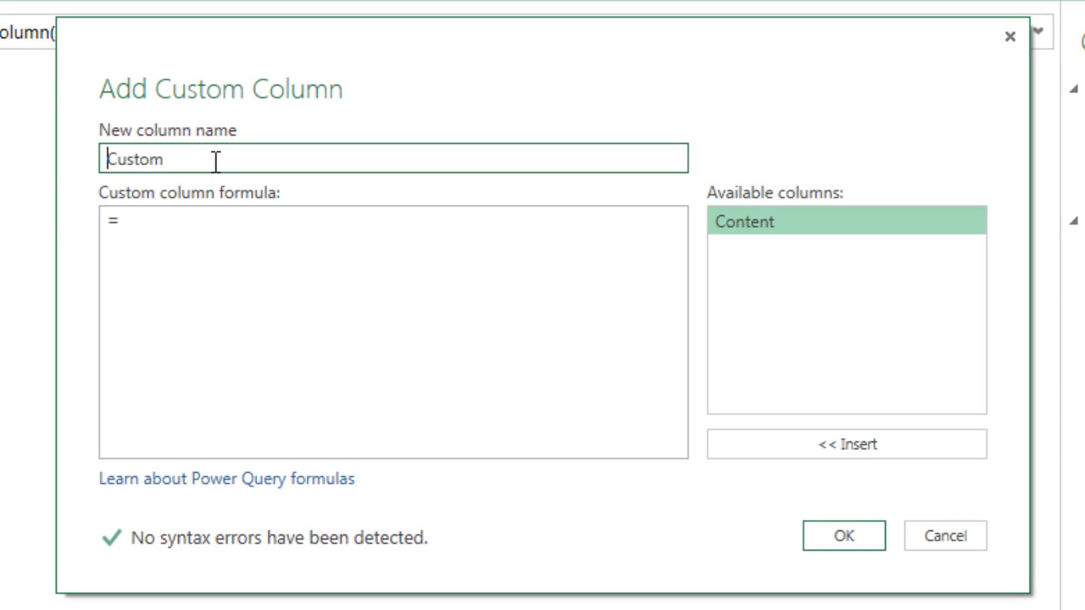
{"action": "left_click_drag", "start_coordinate": [264, 180], "coordinate": [146, 179]}
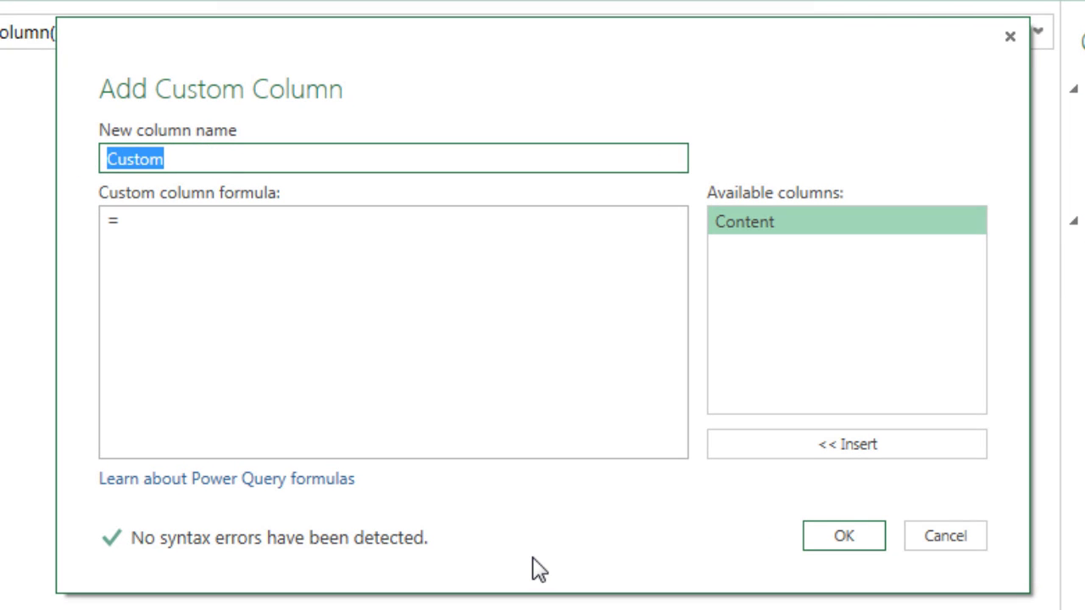
{"action": "type", "text": "GetExcelData"}
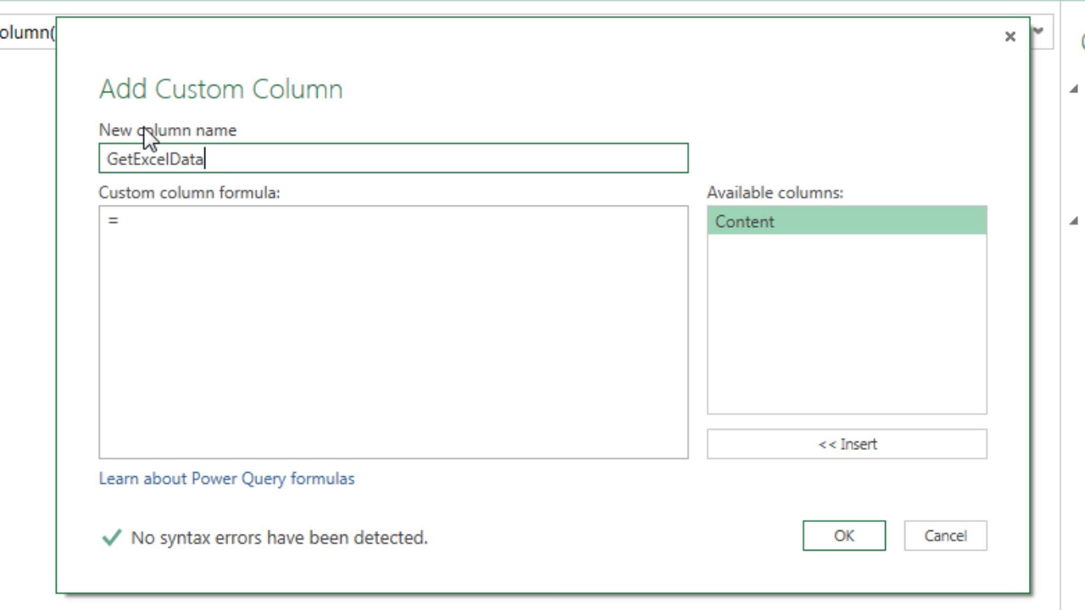
{"action": "left_click", "coordinate": [140, 226]}
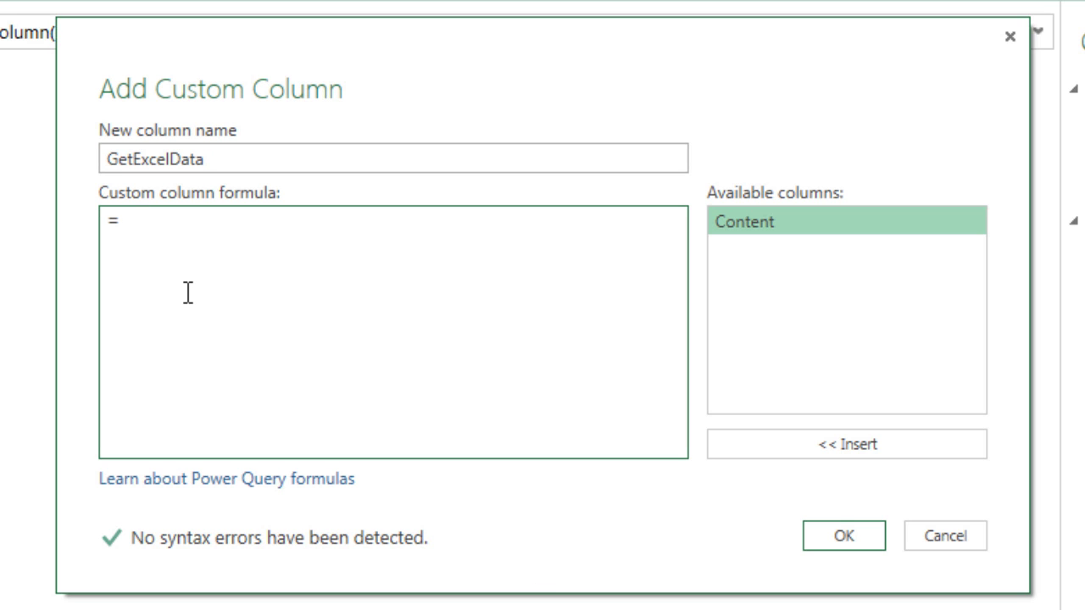
{"action": "type", "text": "Excel.Workbook("}
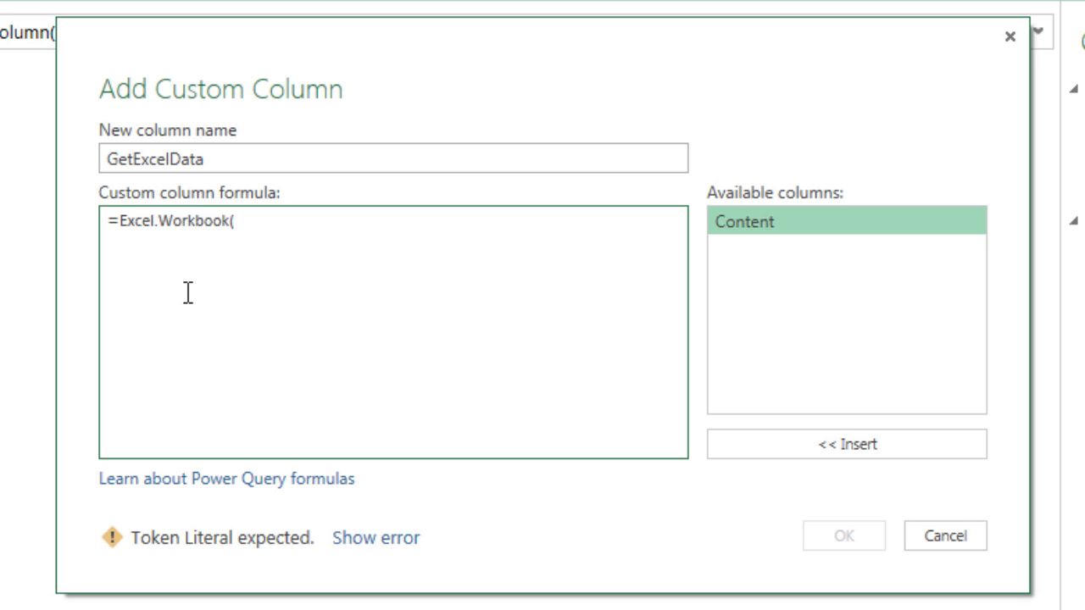
{"action": "double_click", "coordinate": [740, 227]}
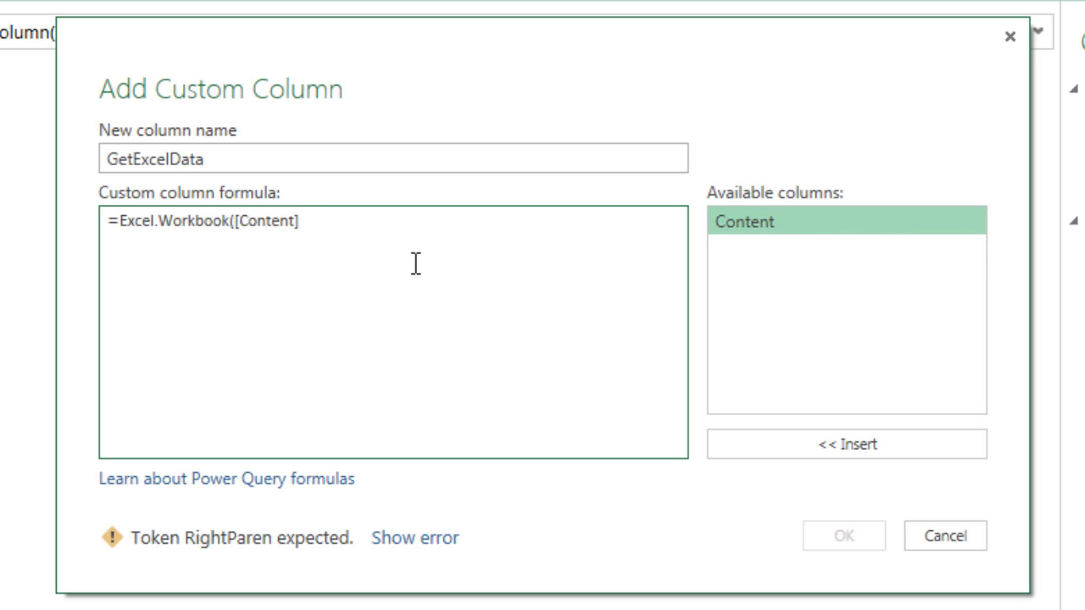
{"action": "type", "text": ")"}
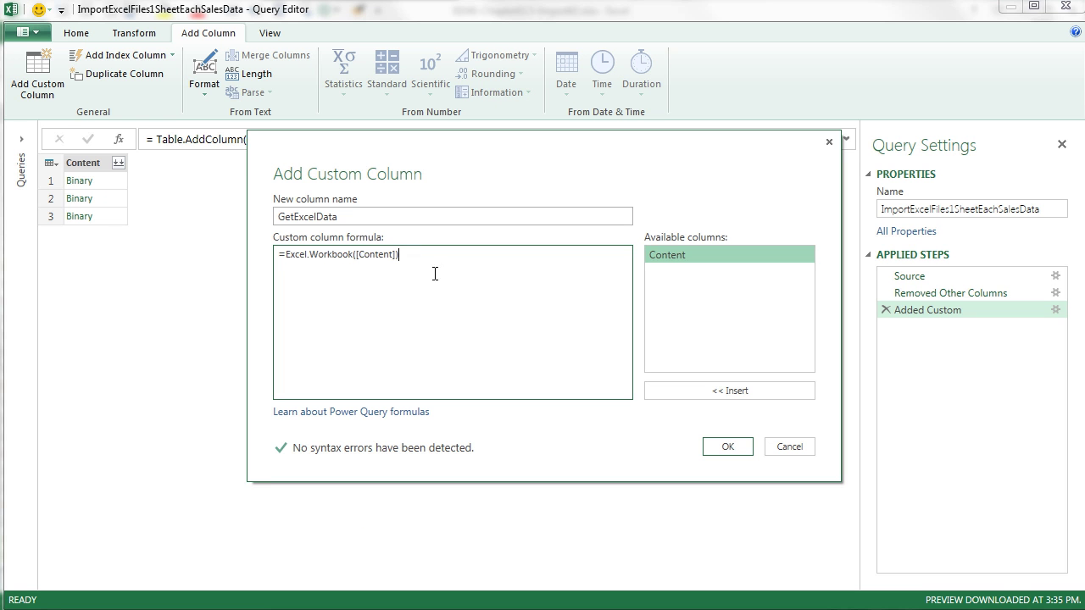
{"action": "left_click", "coordinate": [727, 446]}
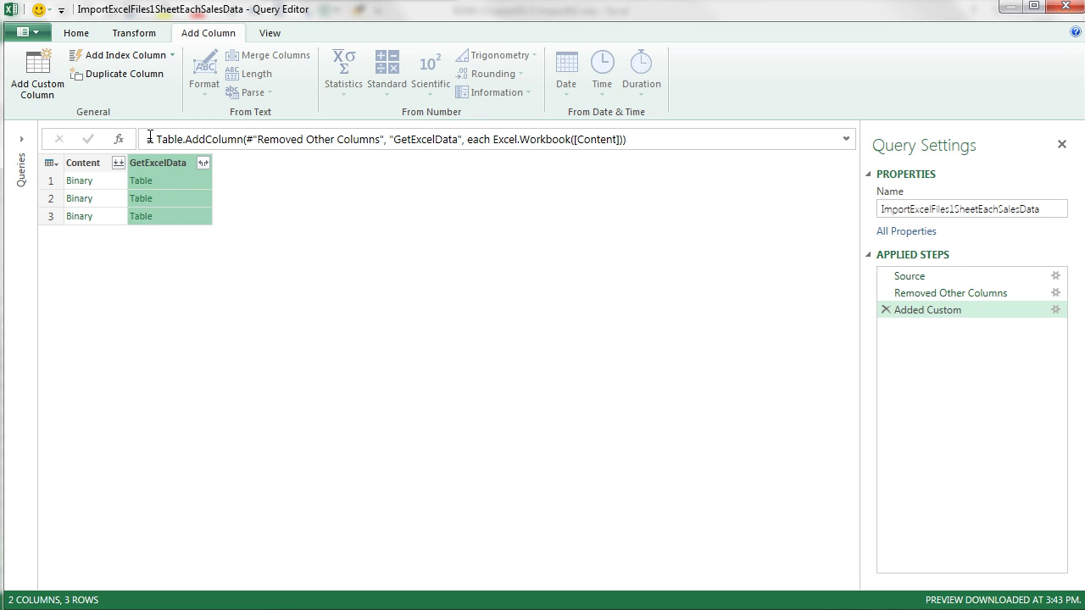
- Remove the Content column and expand GetExcelData into Name, Data, Item, Kind and Hidden columns
{"action": "right_click", "coordinate": [76, 170]}
{"action": "left_click", "coordinate": [93, 173]}
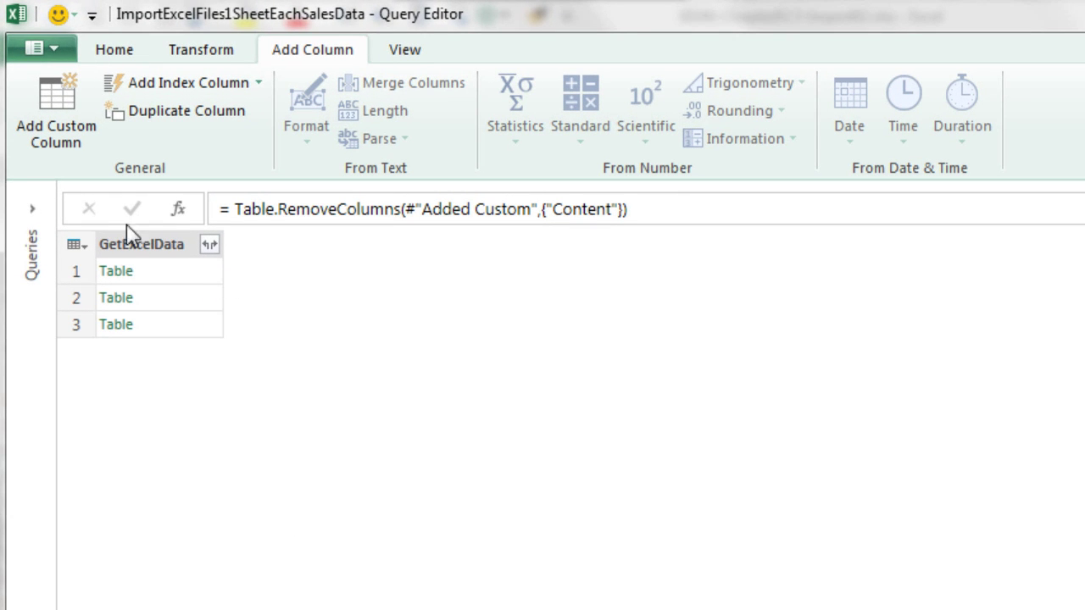
{"action": "left_click", "coordinate": [209, 246]}
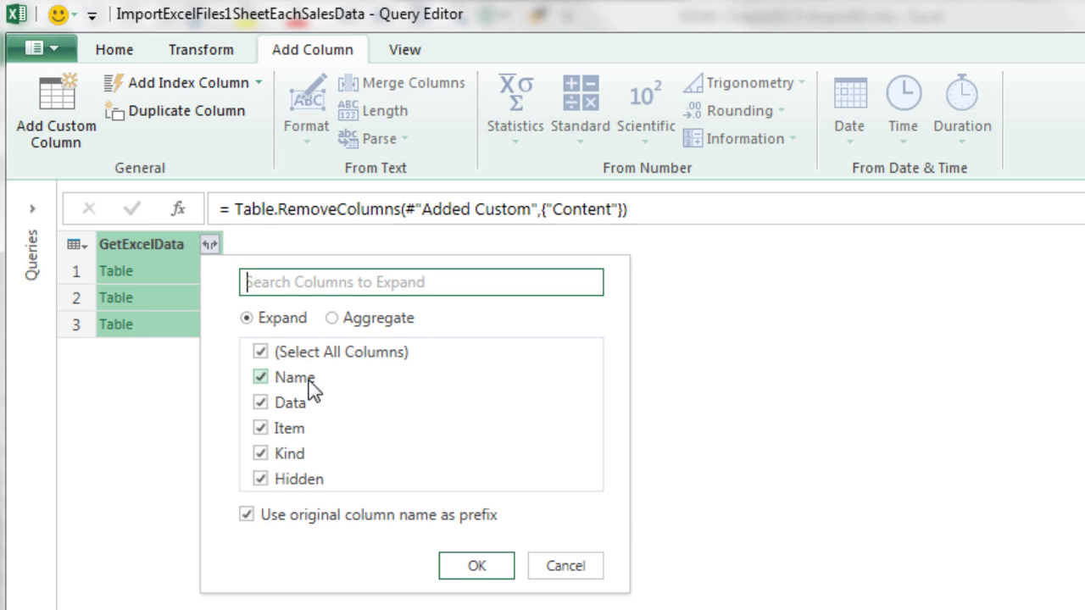
{"action": "left_click", "coordinate": [477, 566]}
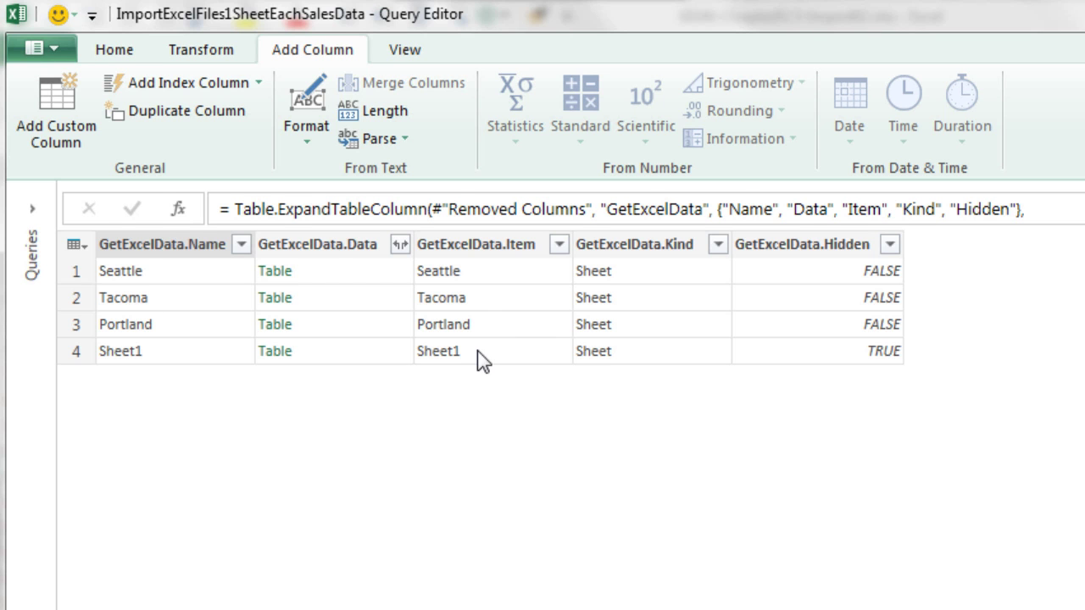
- Filter the Item column to rows that do not contain 'Sheet'
{"action": "left_click", "coordinate": [558, 244]}
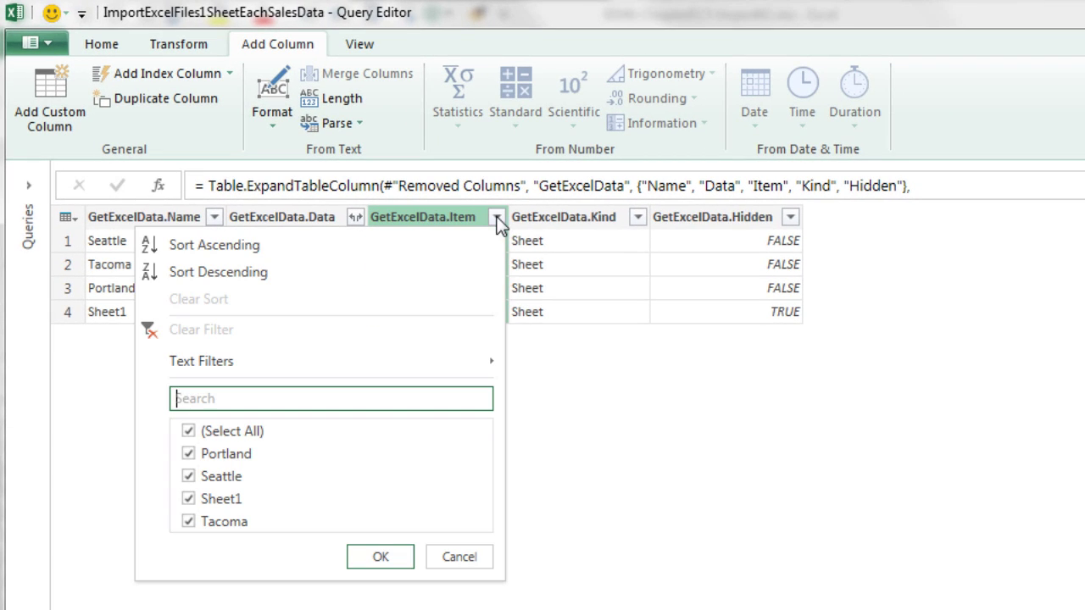
{"action": "mouse_move", "coordinate": [310, 366]}
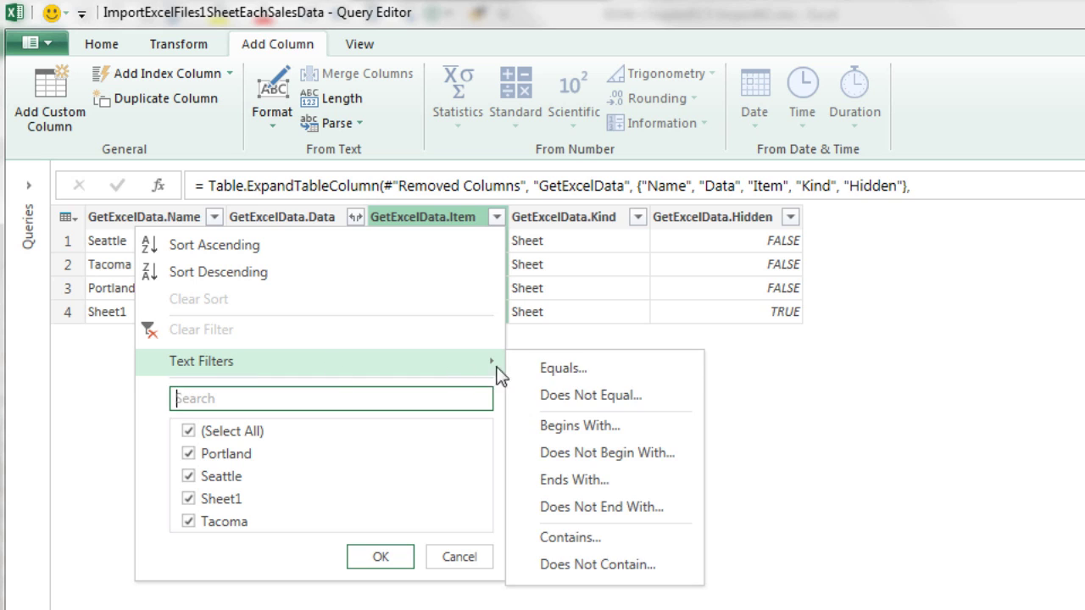
{"action": "left_click", "coordinate": [602, 562]}
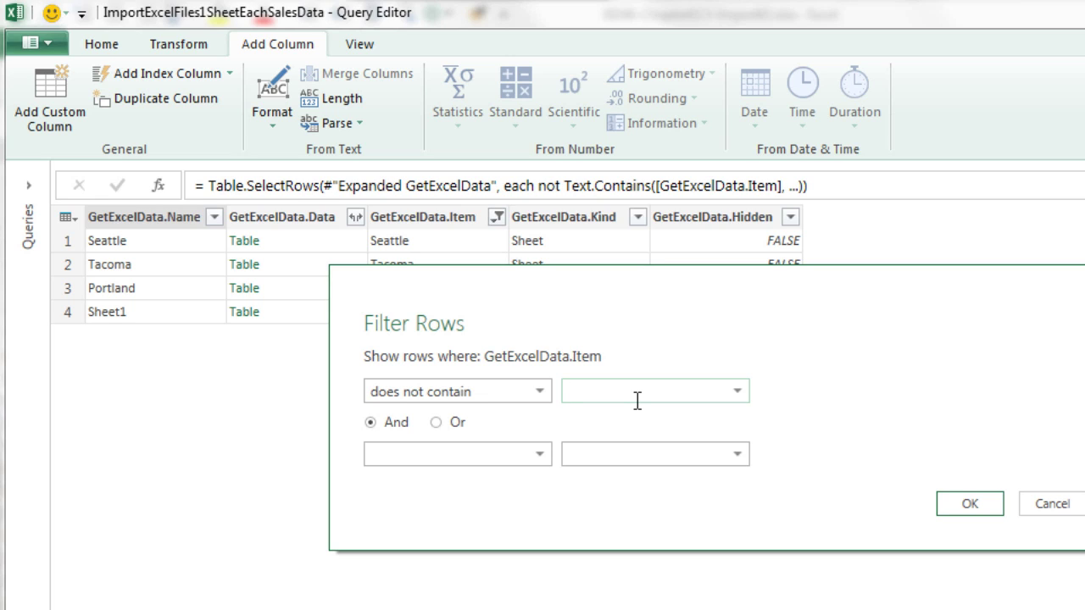
{"action": "type", "text": "Sheet"}
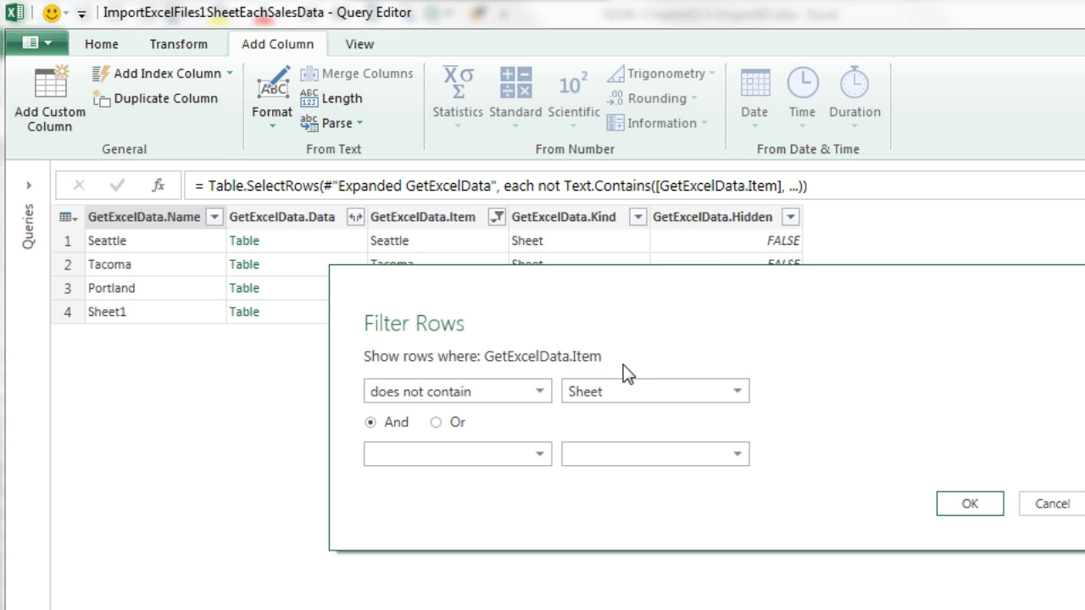
{"action": "left_click", "coordinate": [970, 504]}
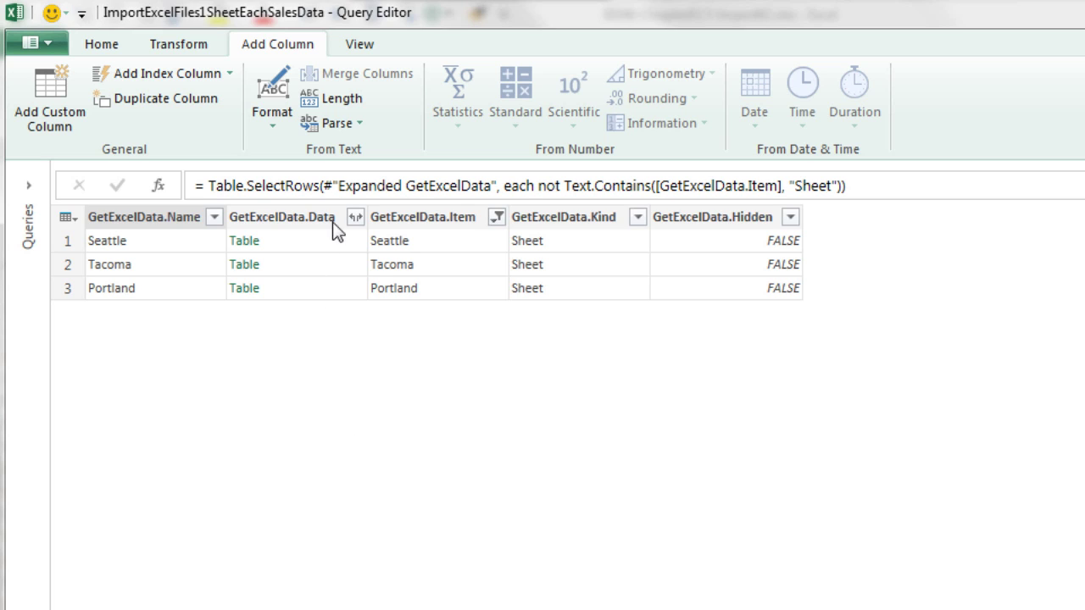
- Keep only the GetExcelData.Data column and expand it into Column1 through Column4
{"action": "right_click", "coordinate": [300, 222]}
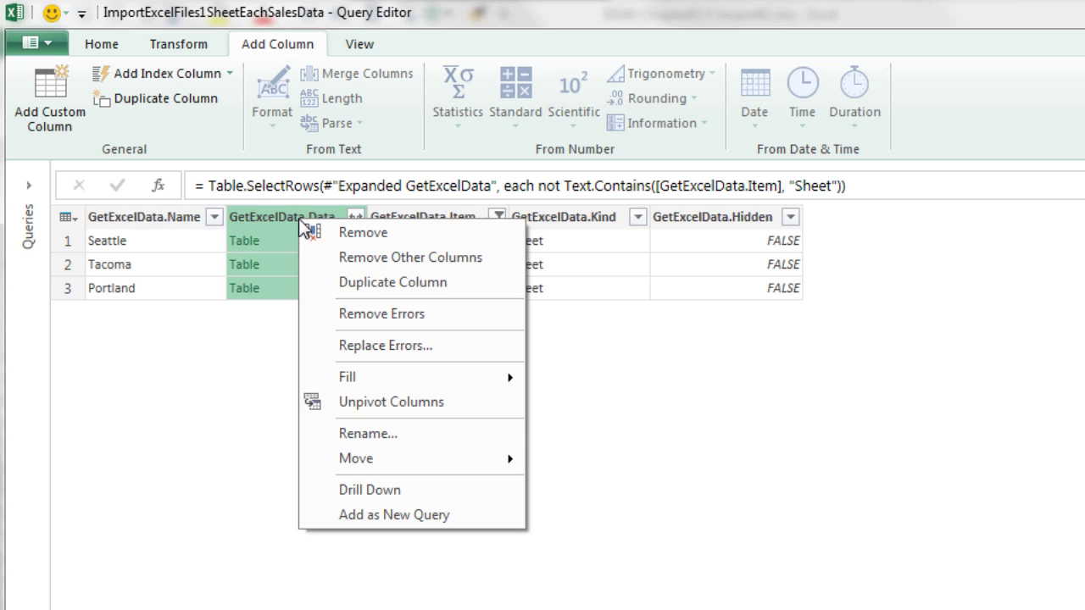
{"action": "left_click", "coordinate": [366, 263]}
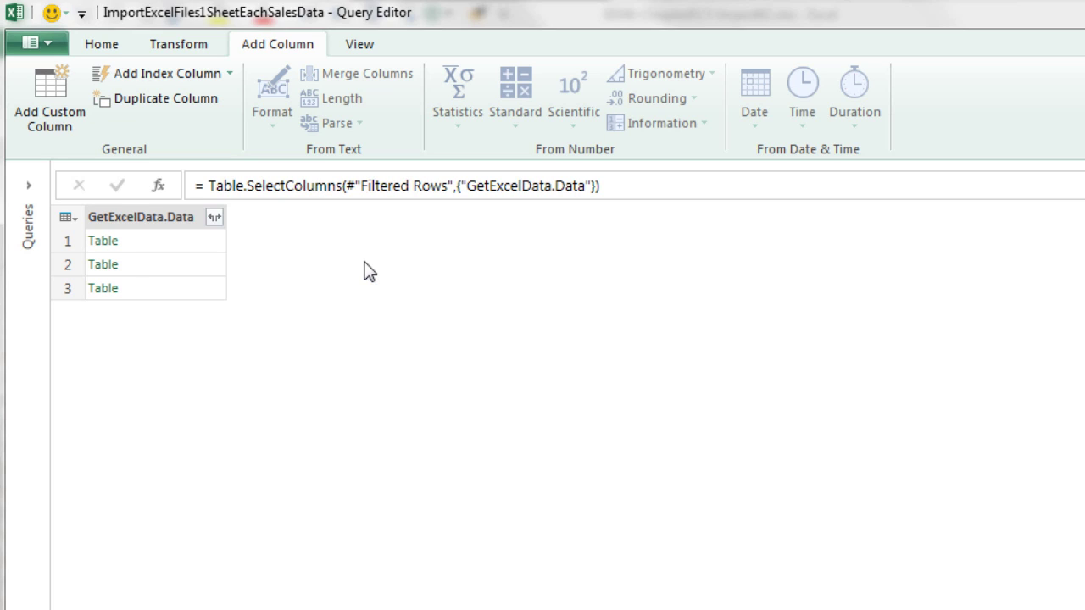
{"action": "left_click", "coordinate": [216, 218]}
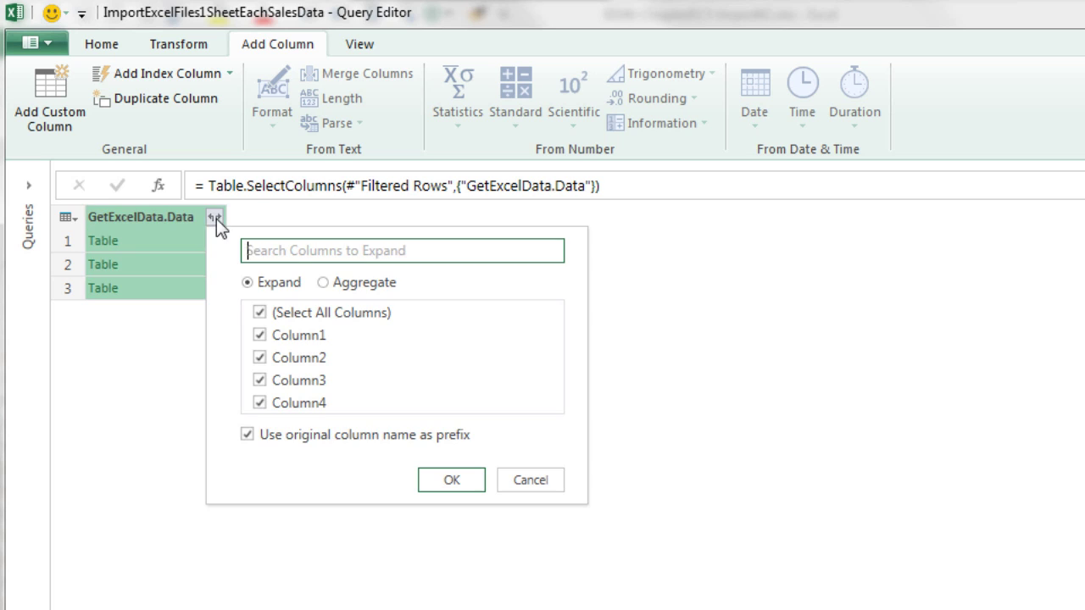
{"action": "left_click", "coordinate": [454, 480]}
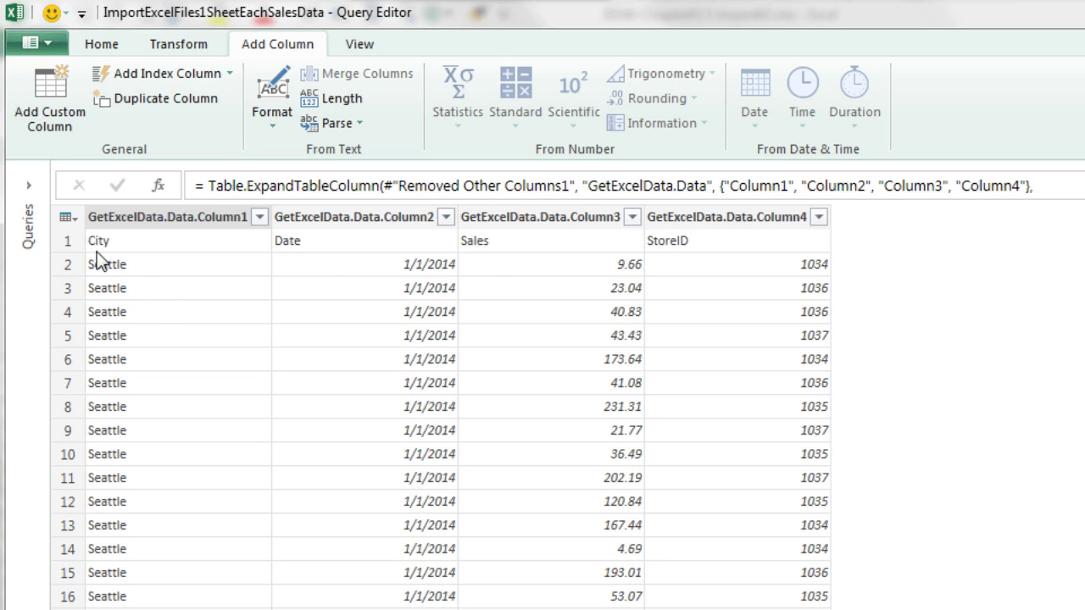
- Promote the first row to headers and filter out the repeated City header rows
{"action": "left_click", "coordinate": [68, 218]}
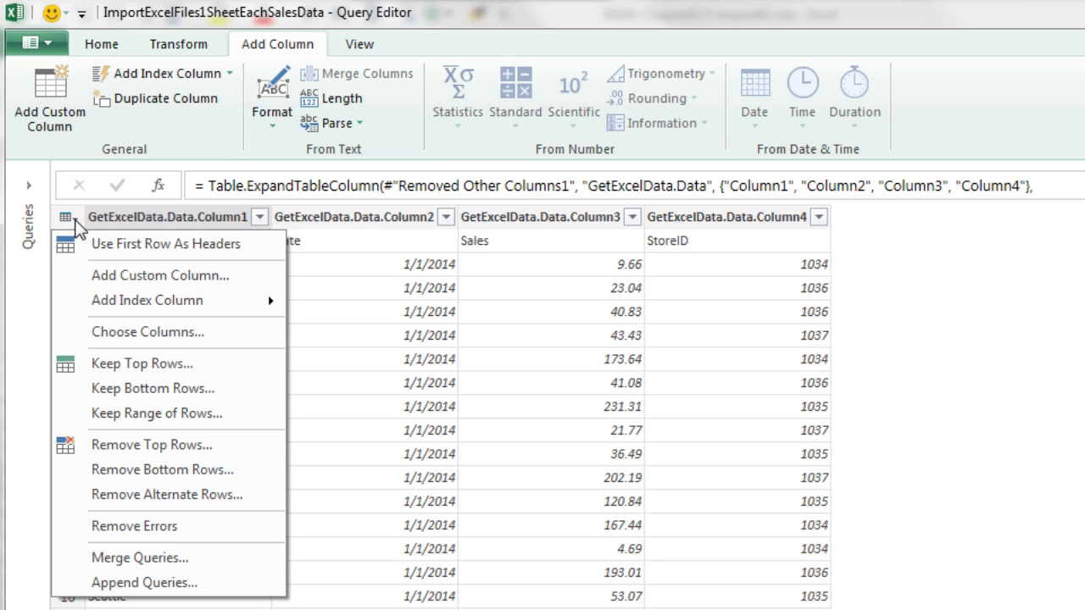
{"action": "left_click", "coordinate": [106, 245]}
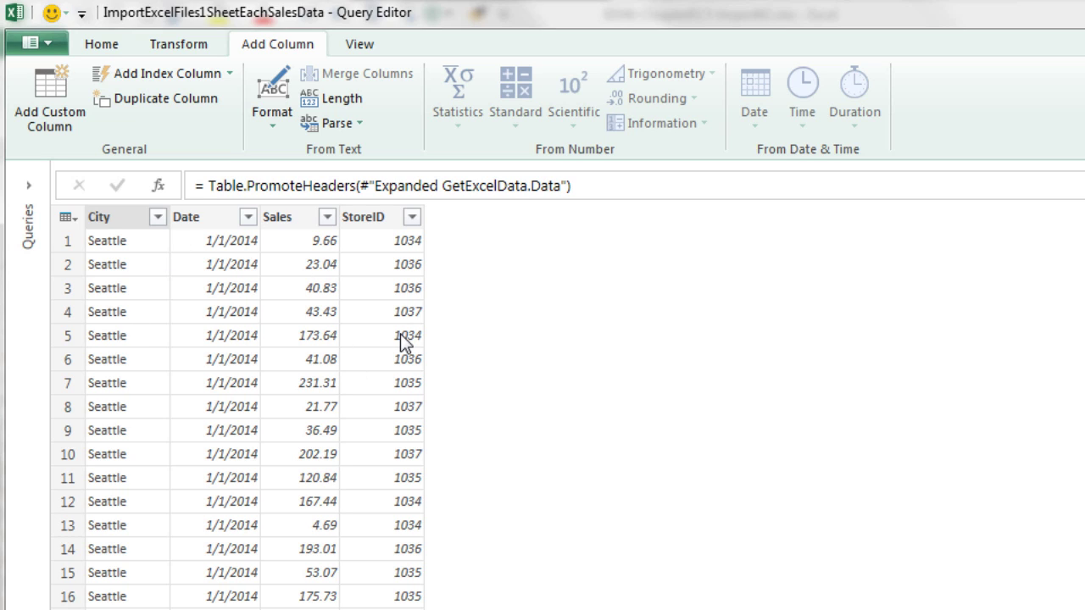
{"action": "left_click", "coordinate": [157, 218]}
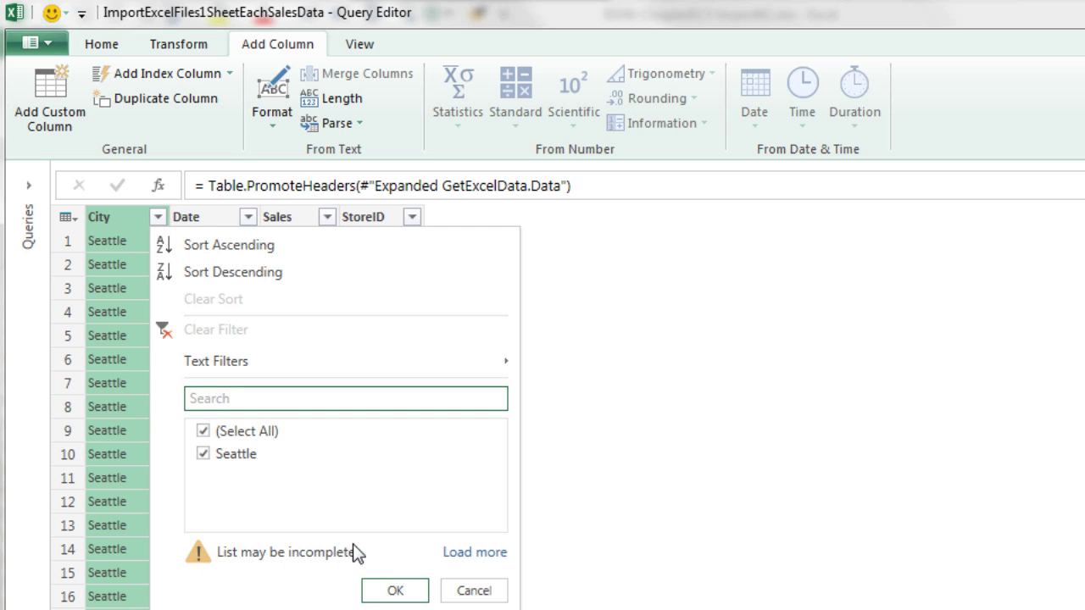
{"action": "left_click", "coordinate": [459, 554]}
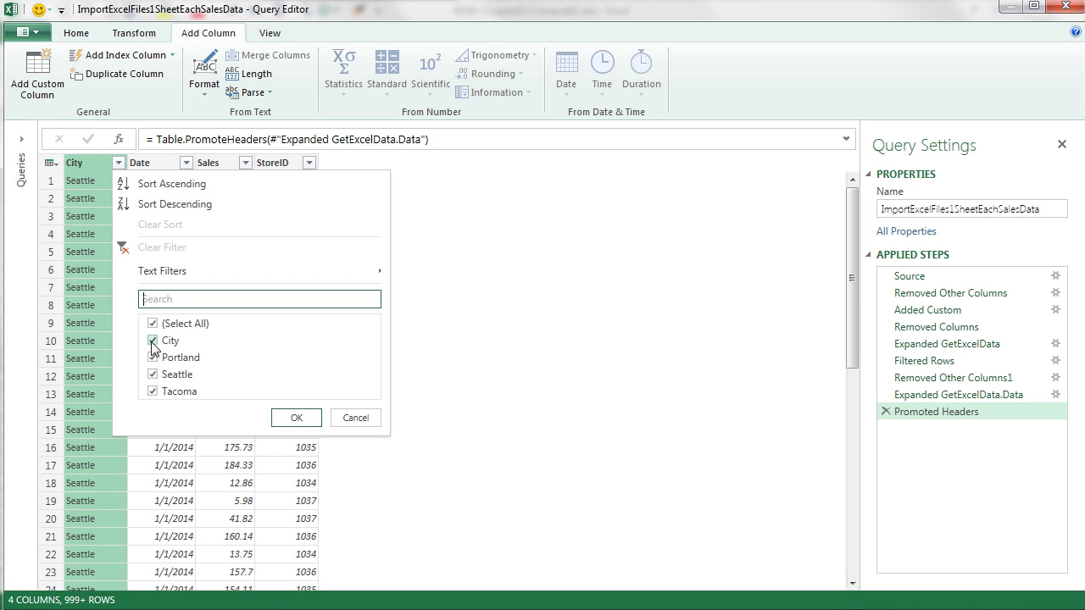
{"action": "left_click", "coordinate": [153, 343]}
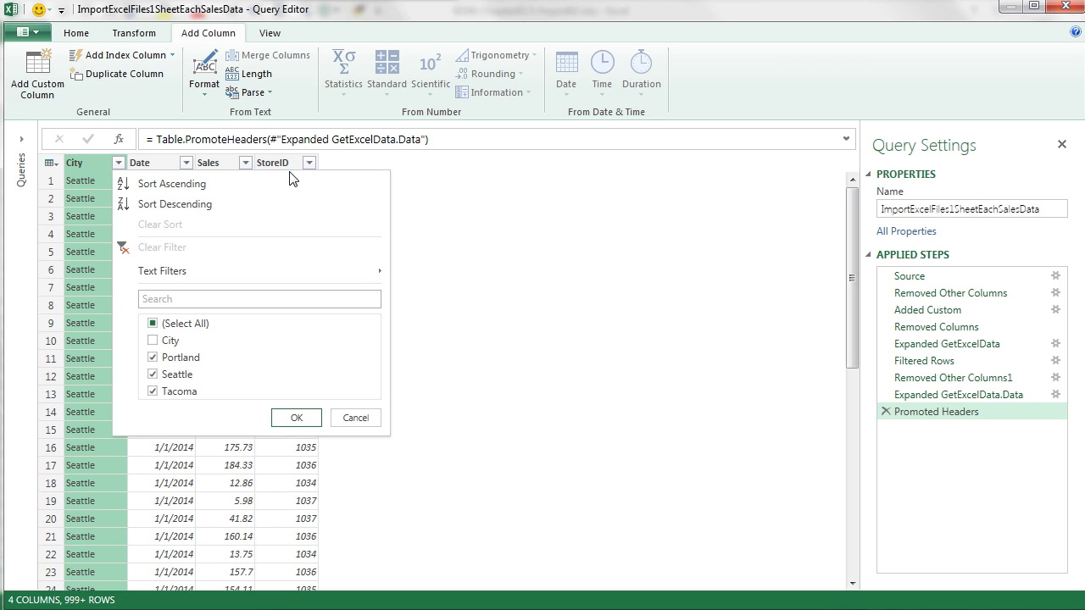
{"action": "left_click", "coordinate": [295, 418]}
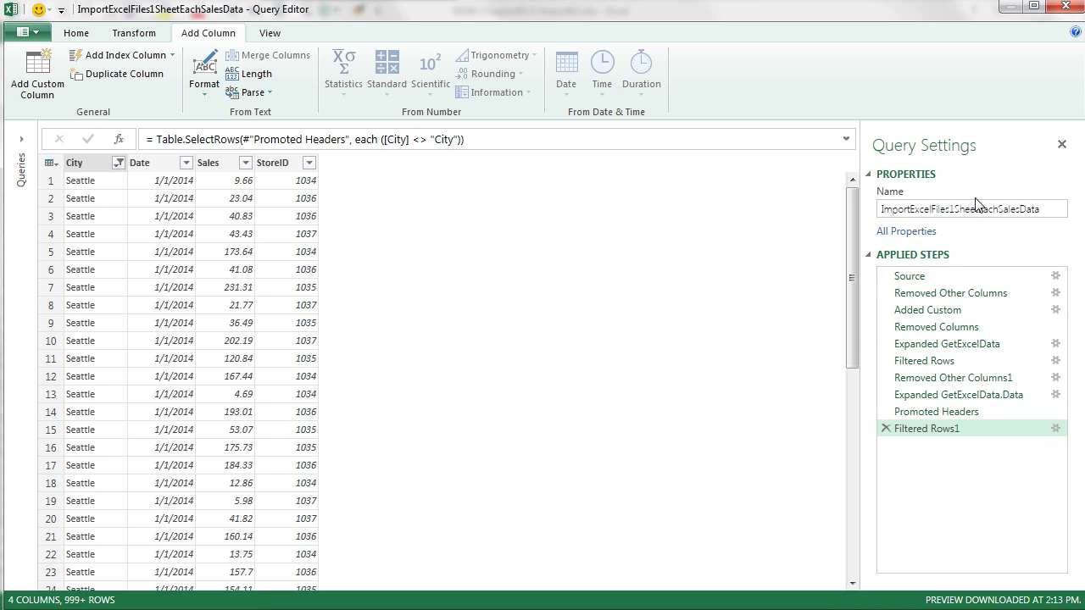
- Bring up Close & Load To for the query, set to a Table on a new worksheet
{"action": "left_click", "coordinate": [75, 33]}
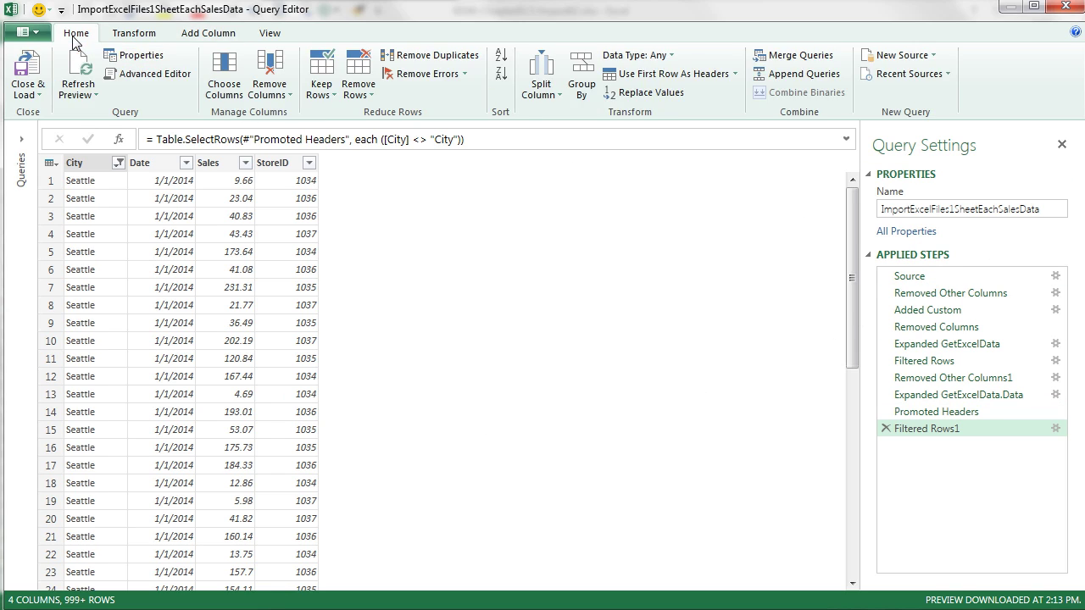
{"action": "left_click", "coordinate": [40, 100]}
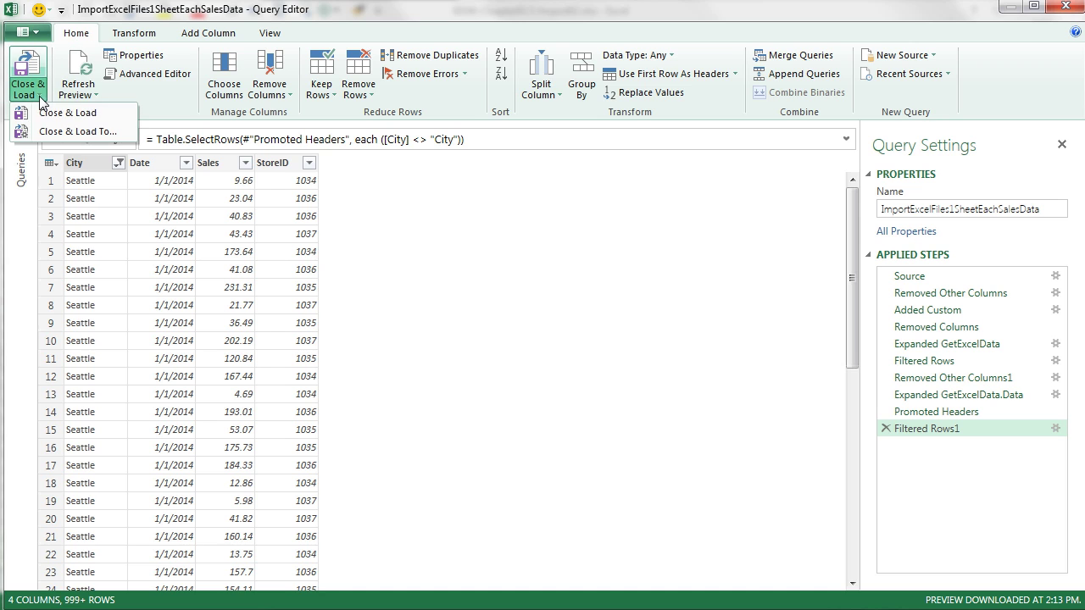
{"action": "left_click", "coordinate": [70, 133]}
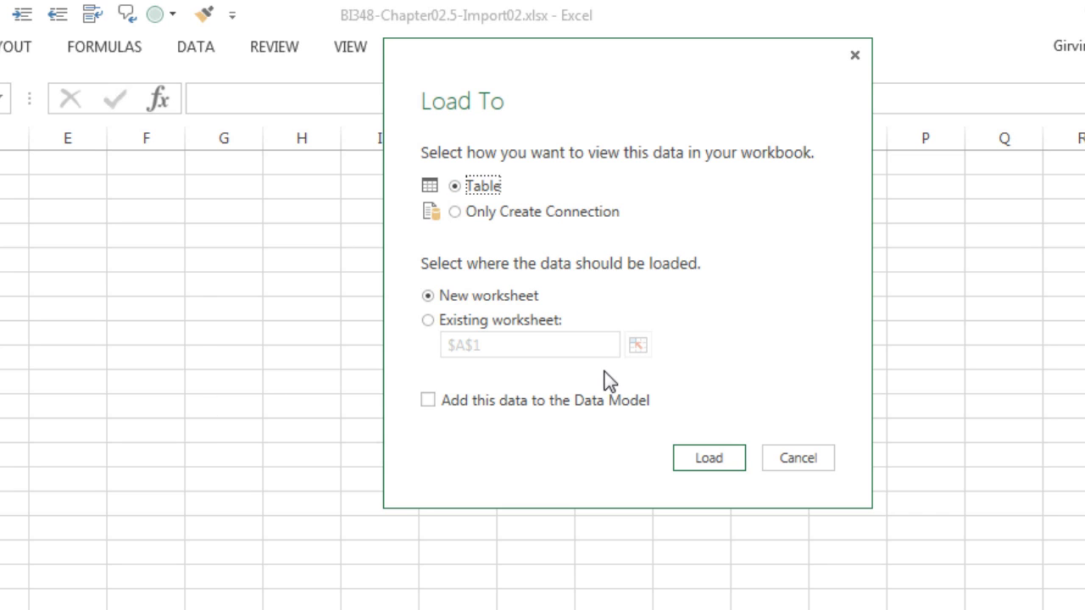
- Load the query as a table on a new worksheet and confirm it ends at row 507804
{"action": "left_click", "coordinate": [722, 458]}
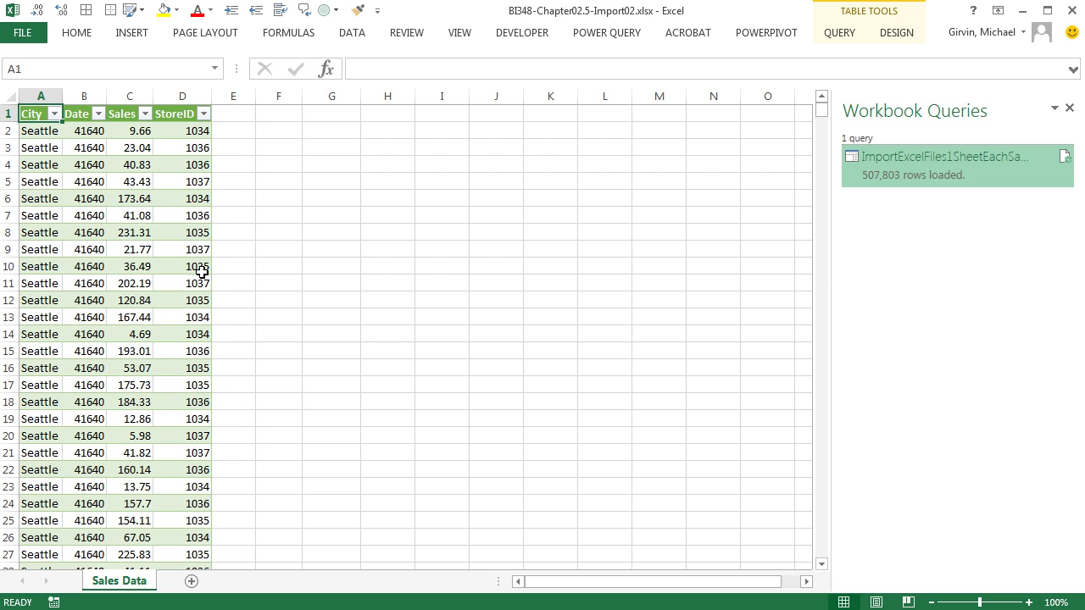
{"action": "key", "text": "ctrl+Down"}
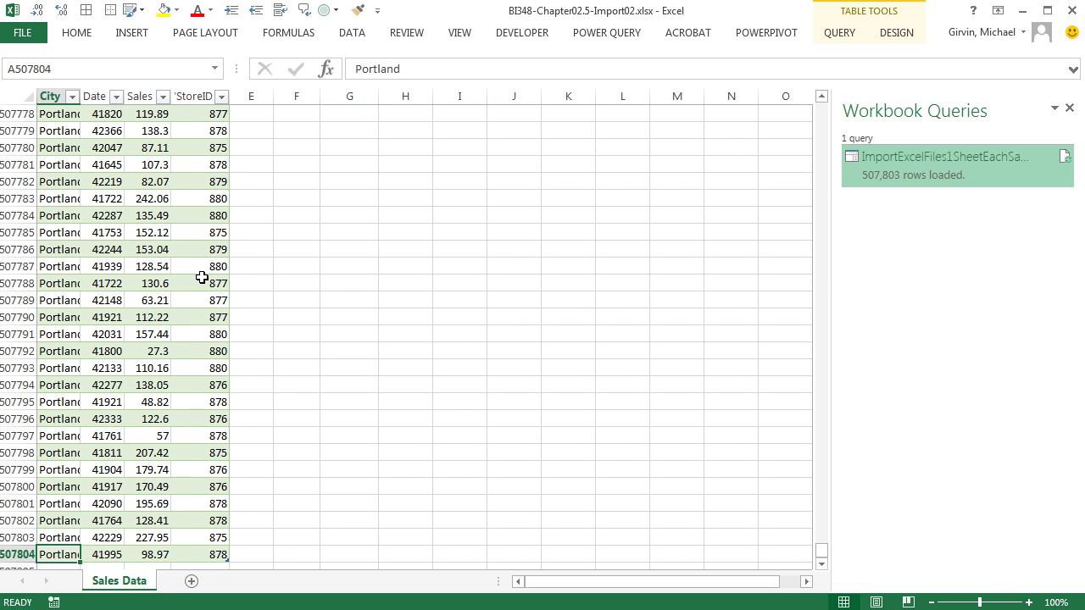
{"action": "scroll", "coordinate": [202, 271], "scroll_direction": "down", "scroll_amount": 2}
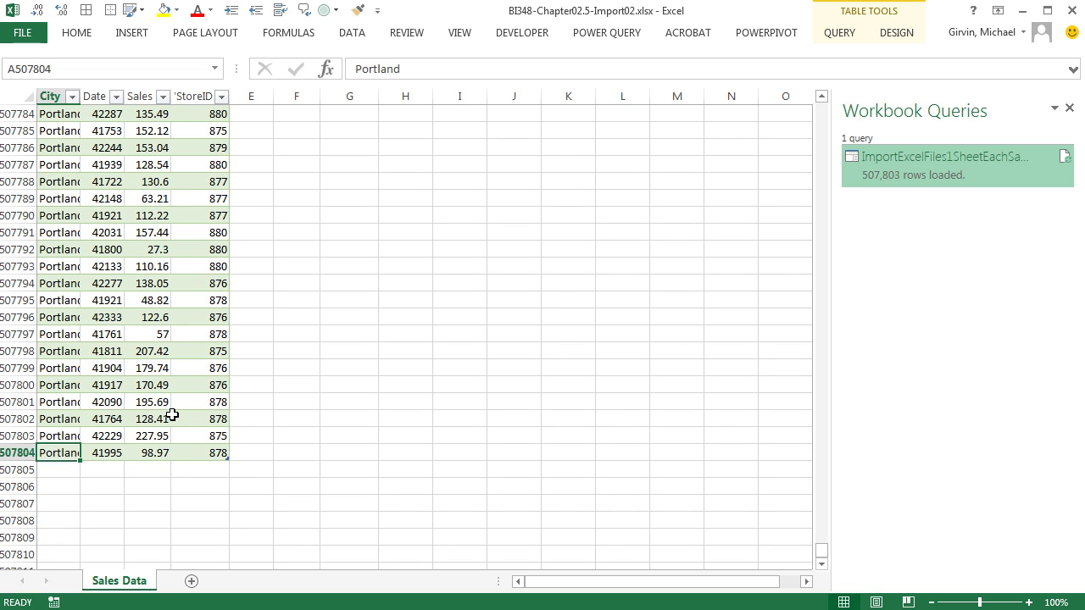
{"action": "key", "text": "ctrl+Up"}
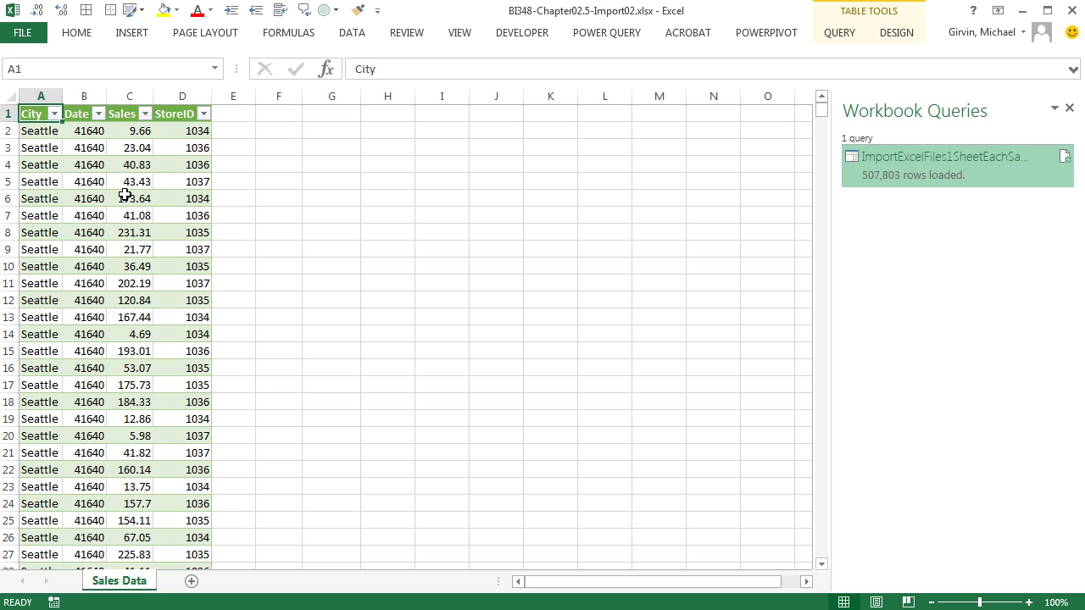
{"action": "mouse_move", "coordinate": [881, 183]}
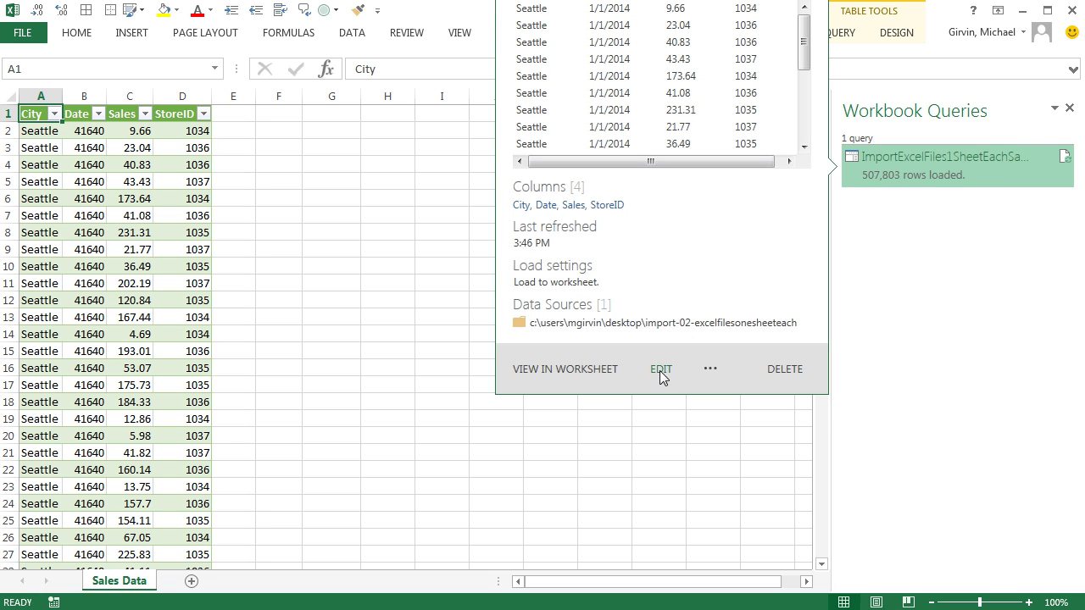
- Reopen the query in Power Query, make City a Text column and Date a Date column
{"action": "right_click", "coordinate": [932, 172]}
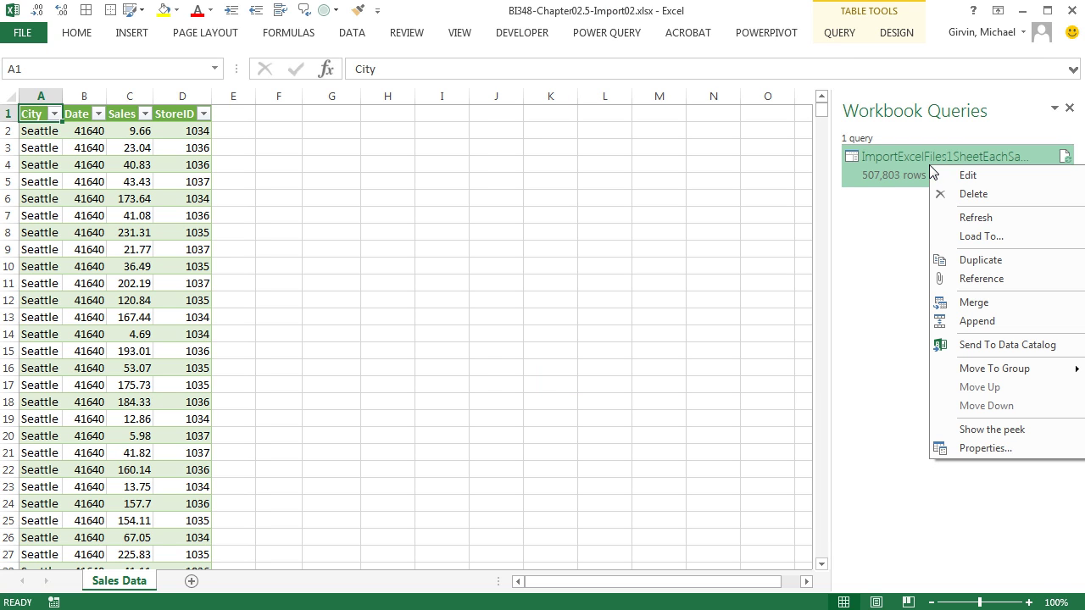
{"action": "left_click", "coordinate": [974, 179]}
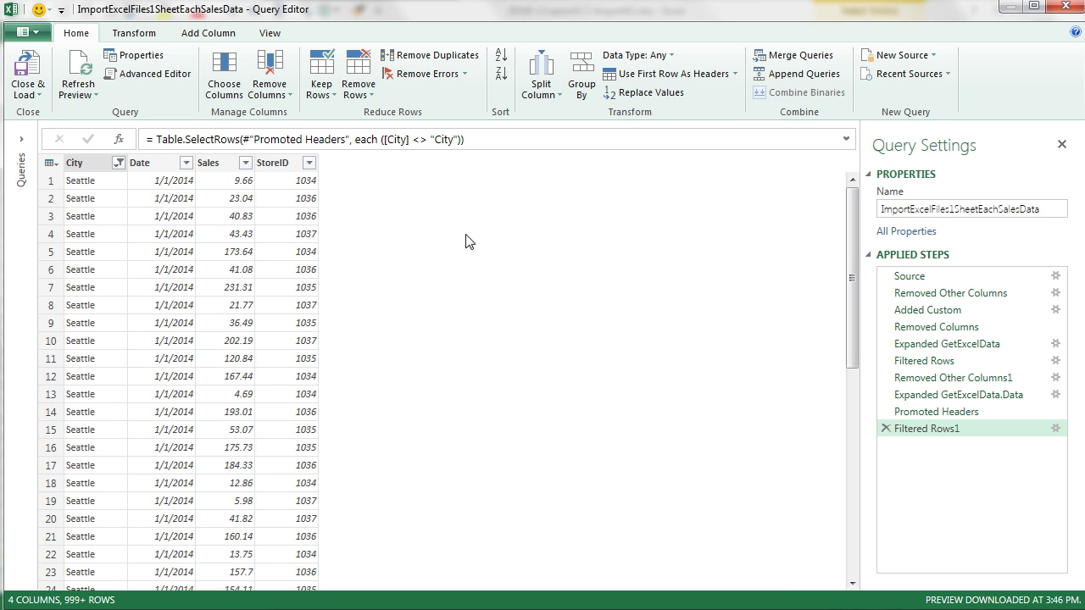
{"action": "left_click", "coordinate": [82, 165]}
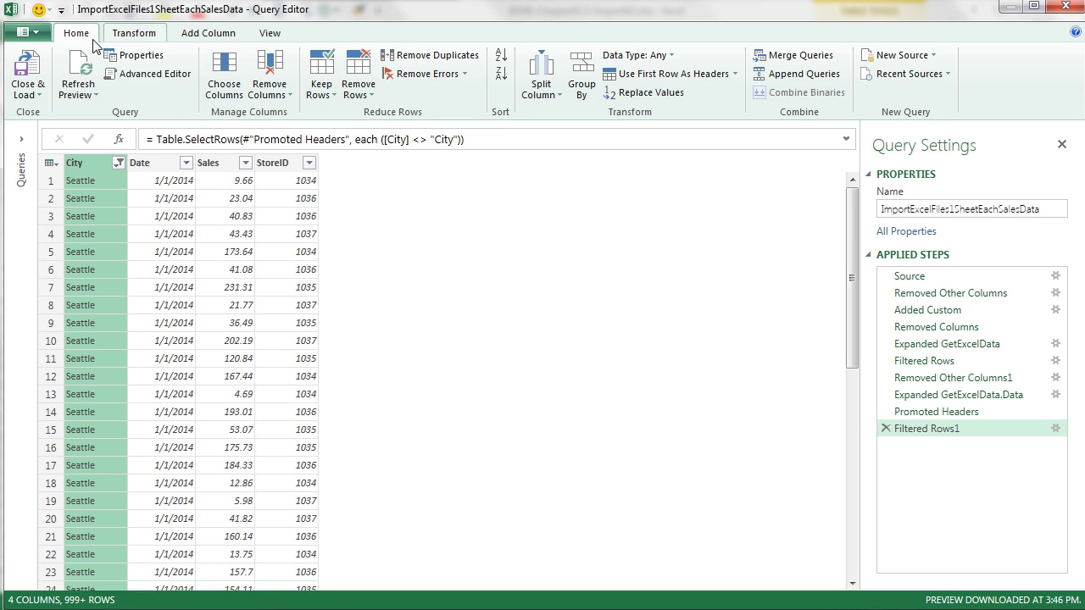
{"action": "left_click", "coordinate": [669, 57]}
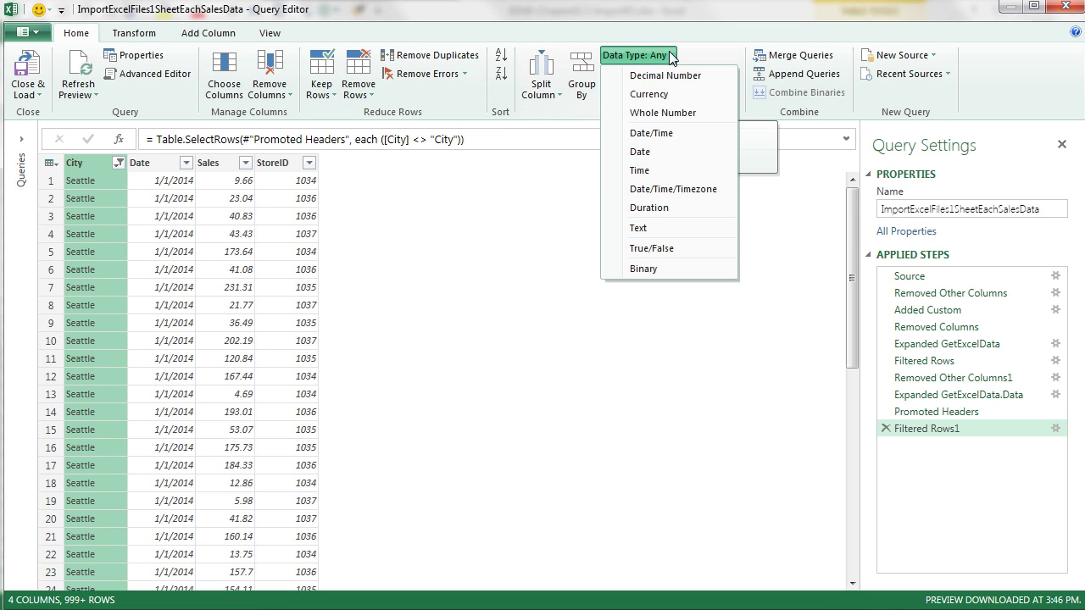
{"action": "left_click", "coordinate": [654, 229]}
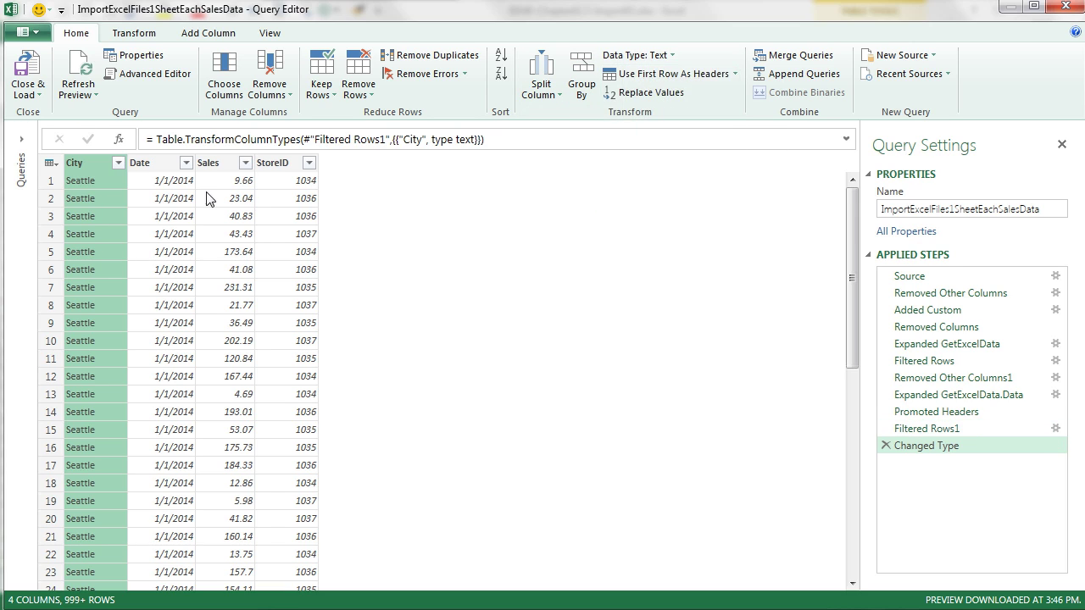
{"action": "left_click", "coordinate": [156, 164]}
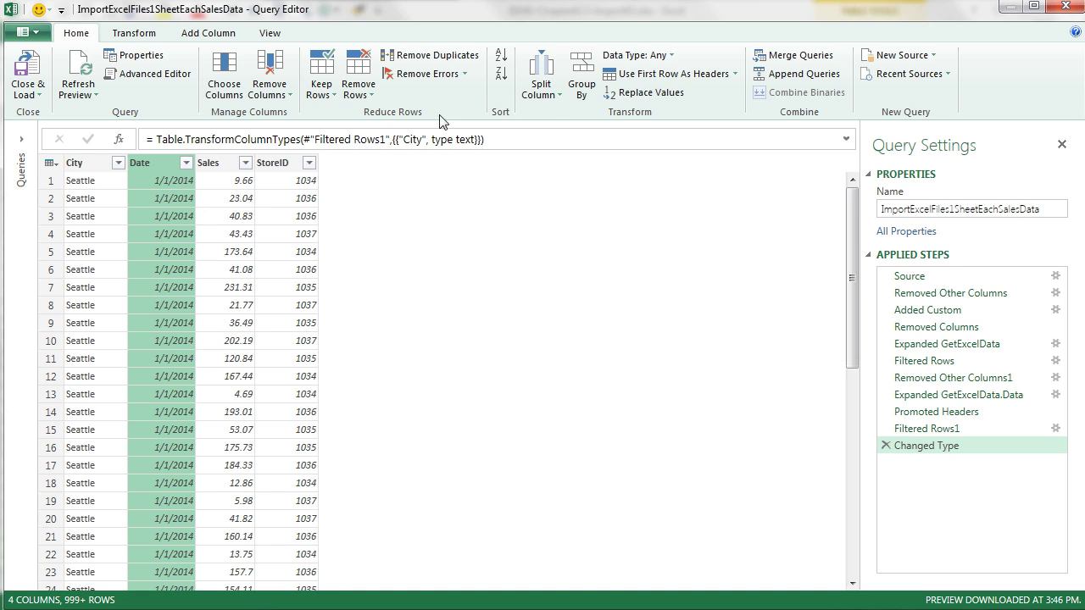
{"action": "left_click", "coordinate": [672, 59]}
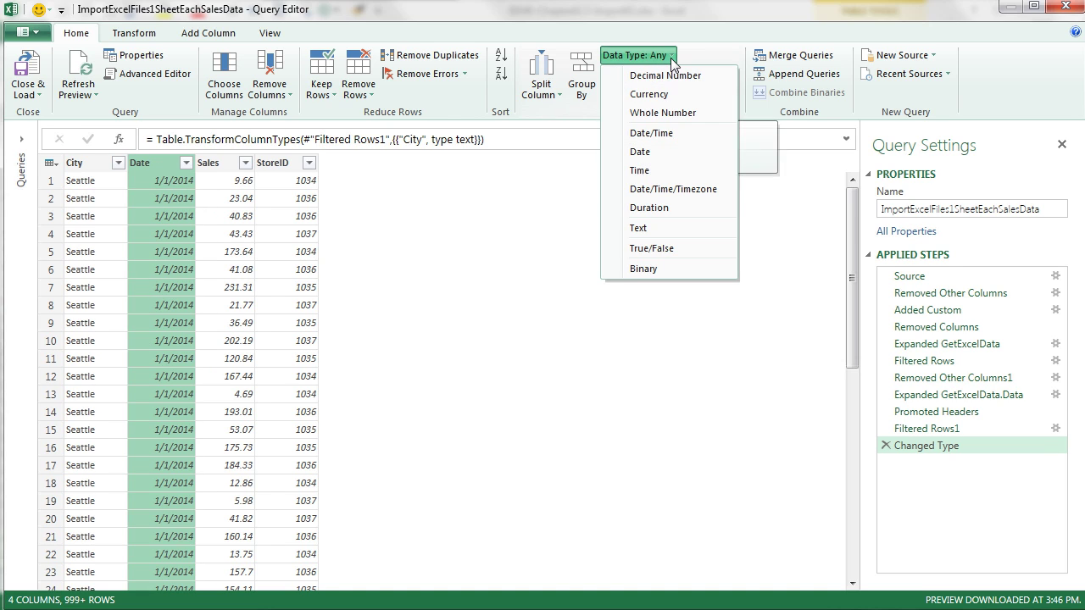
{"action": "left_click", "coordinate": [641, 153]}
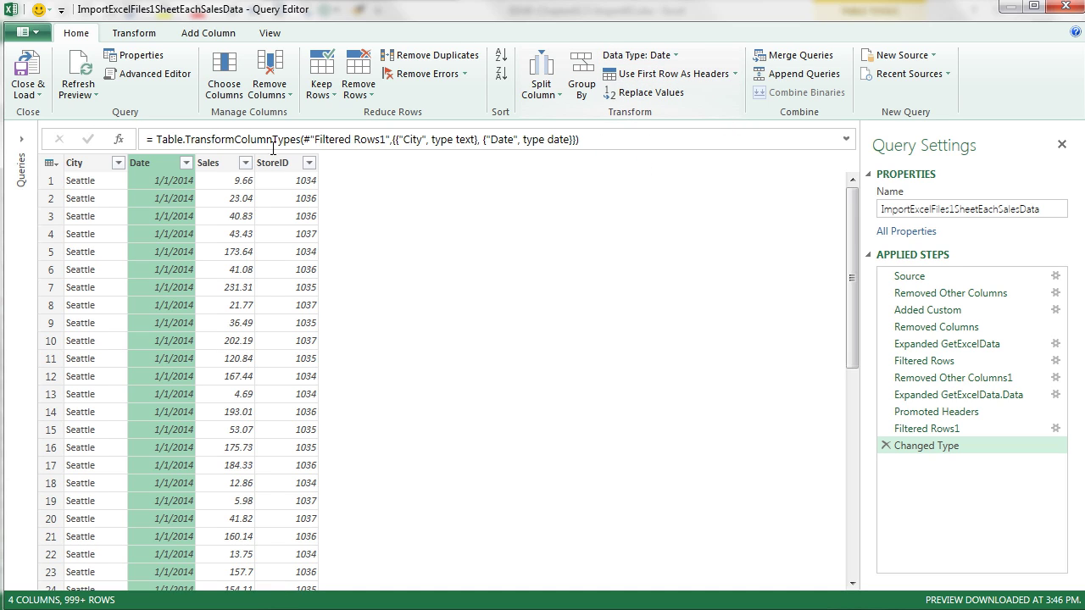
- Make Sales a Decimal Number column and StoreID a Text column
{"action": "left_click", "coordinate": [206, 165]}
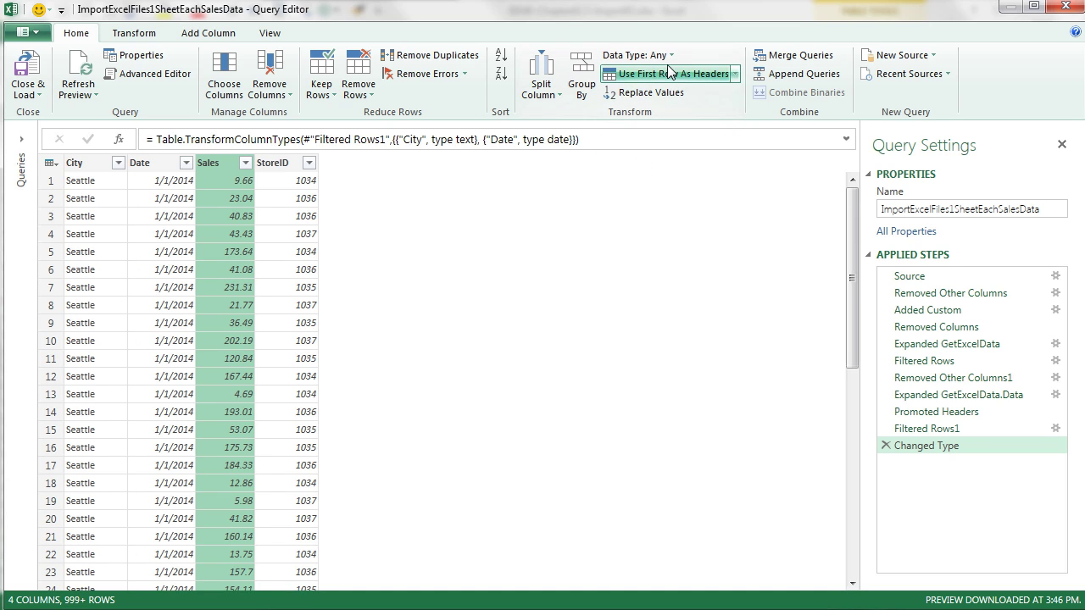
{"action": "left_click", "coordinate": [635, 55]}
{"action": "left_click", "coordinate": [666, 75]}
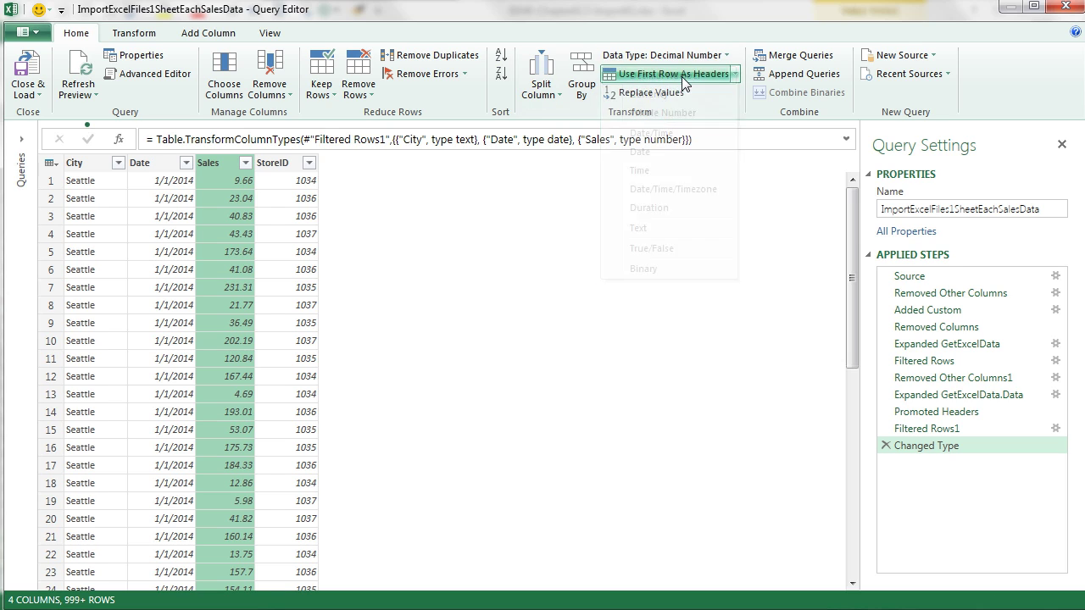
{"action": "left_click", "coordinate": [281, 167]}
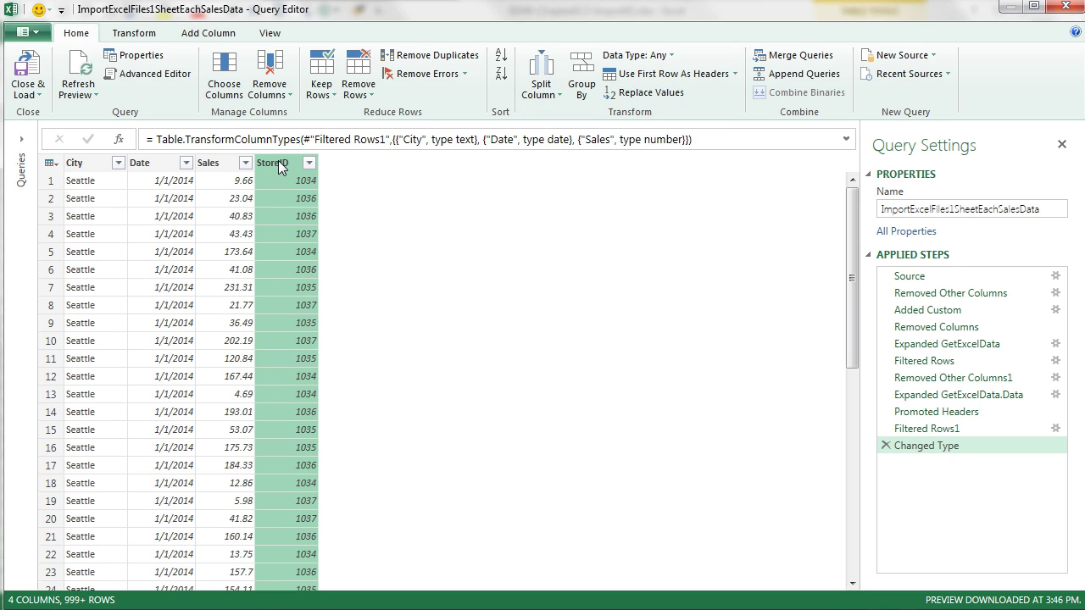
{"action": "left_click", "coordinate": [637, 55]}
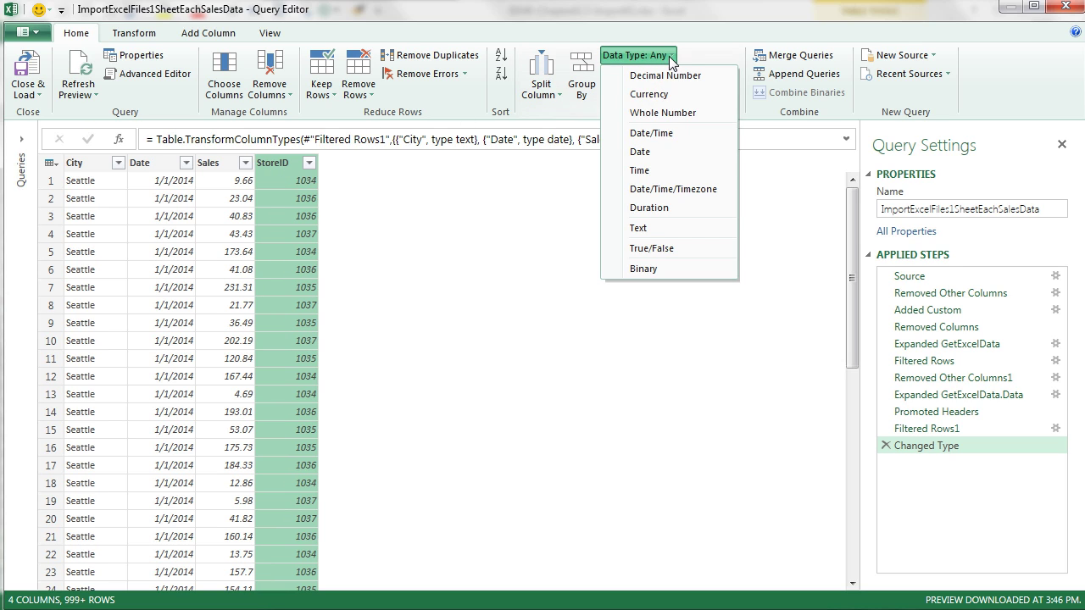
{"action": "left_click", "coordinate": [642, 227]}
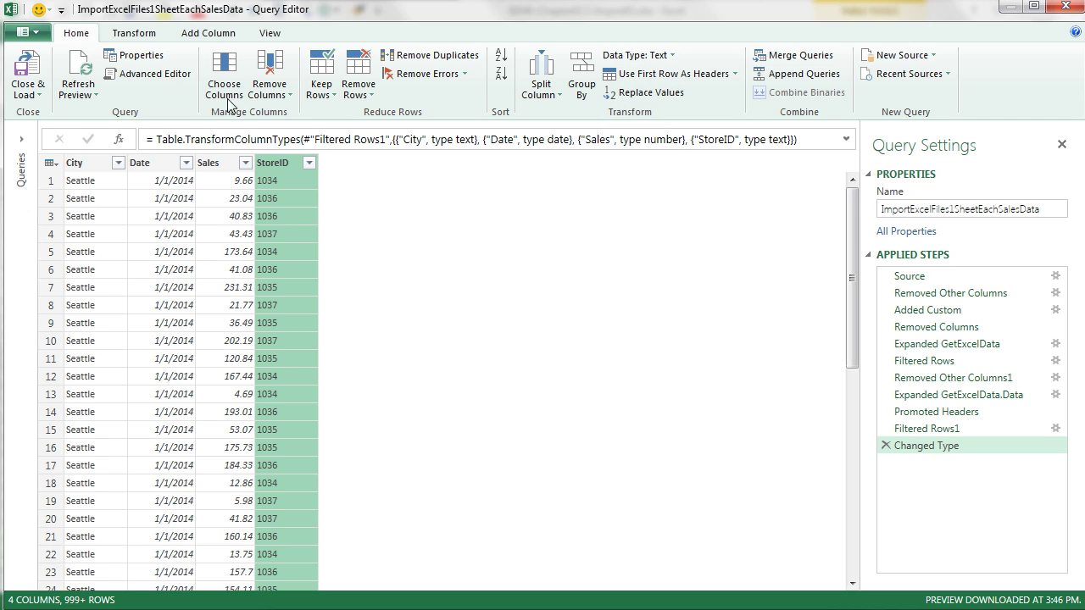
{"action": "left_click", "coordinate": [26, 94]}
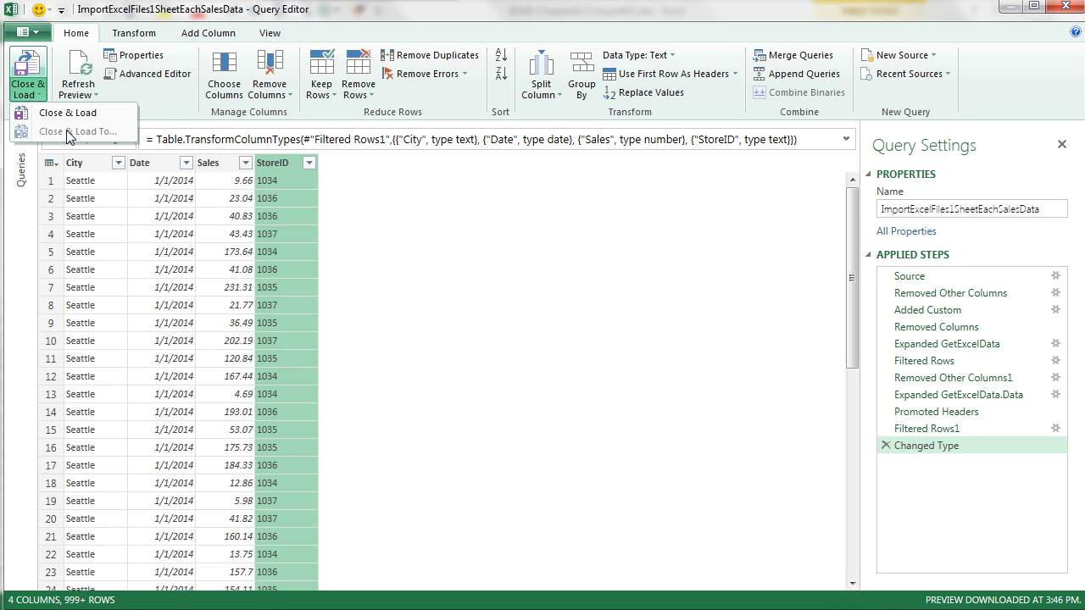
- Load the 507,803 query rows into Sales Data and compare against the finished example workbook
{"action": "left_click", "coordinate": [34, 113]}
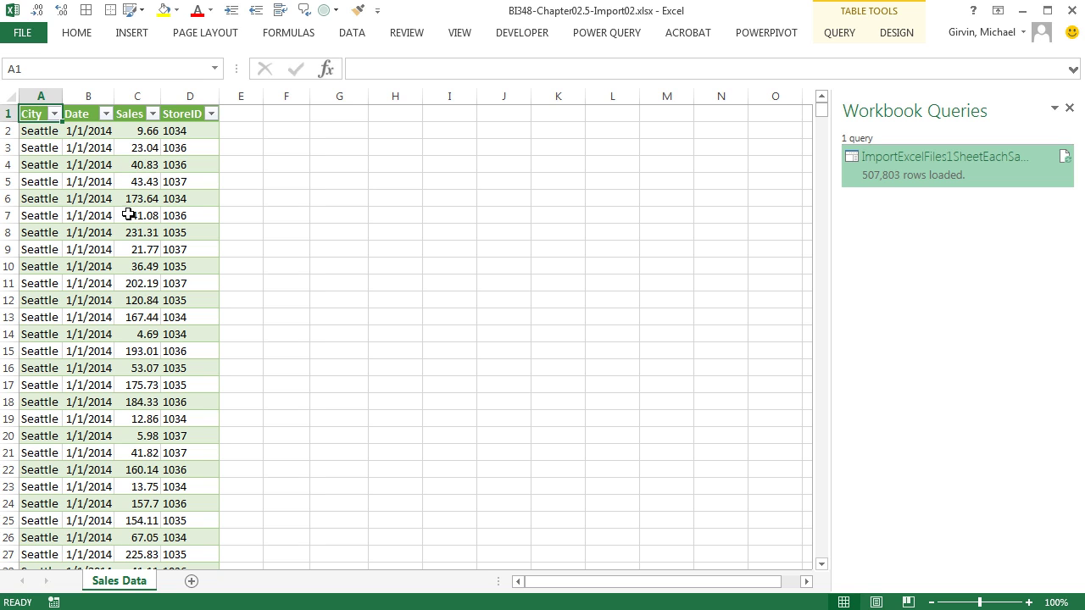
{"action": "left_click", "coordinate": [205, 132]}
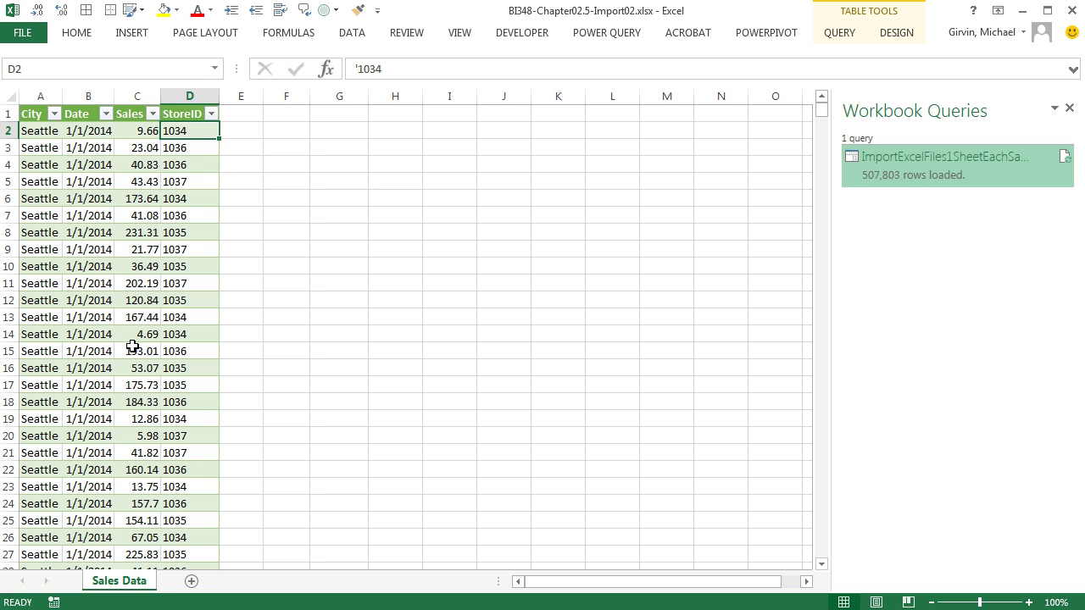
{"action": "key", "text": "alt+Tab"}
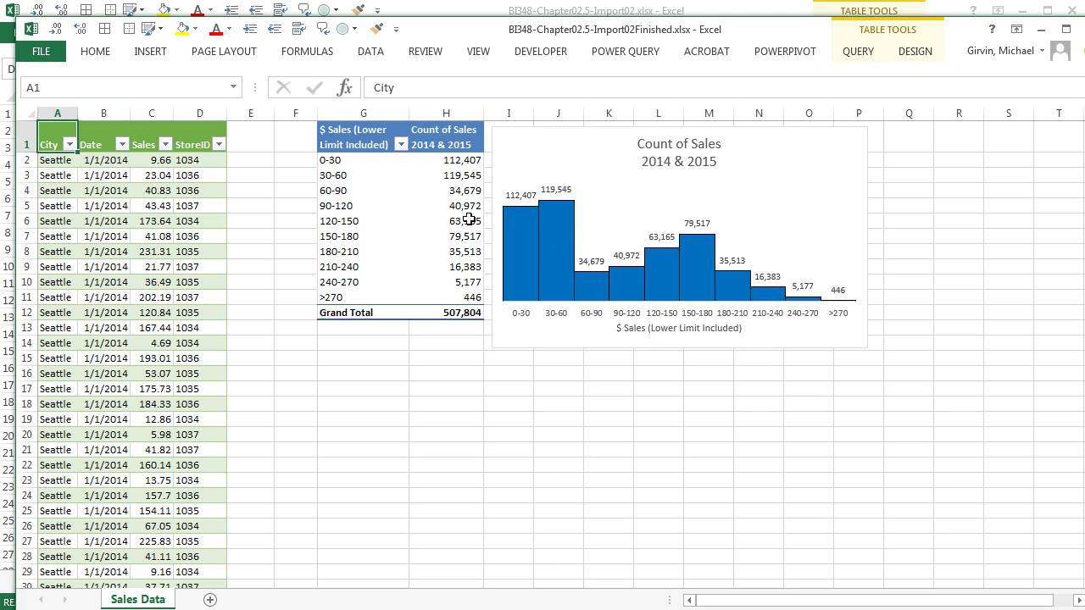
{"action": "mouse_move", "coordinate": [508, 228]}
{"action": "key", "text": "alt+Tab"}
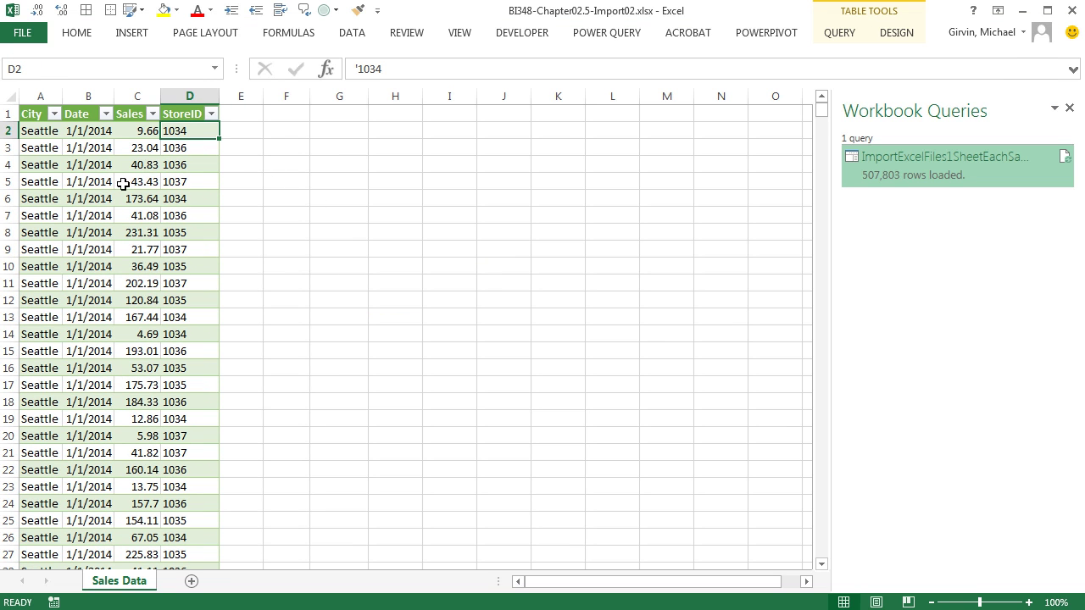
{"action": "key", "text": "alt"}
- Create a pivot table at G1 of Sales Data with Sales as the row field
{"action": "key", "text": "n"}
{"action": "key", "text": "v"}
{"action": "left_click", "coordinate": [246, 345]}
{"action": "scroll", "coordinate": [346, 114], "scroll_direction": "up", "scroll_amount": 1}
{"action": "left_click", "coordinate": [335, 113]}
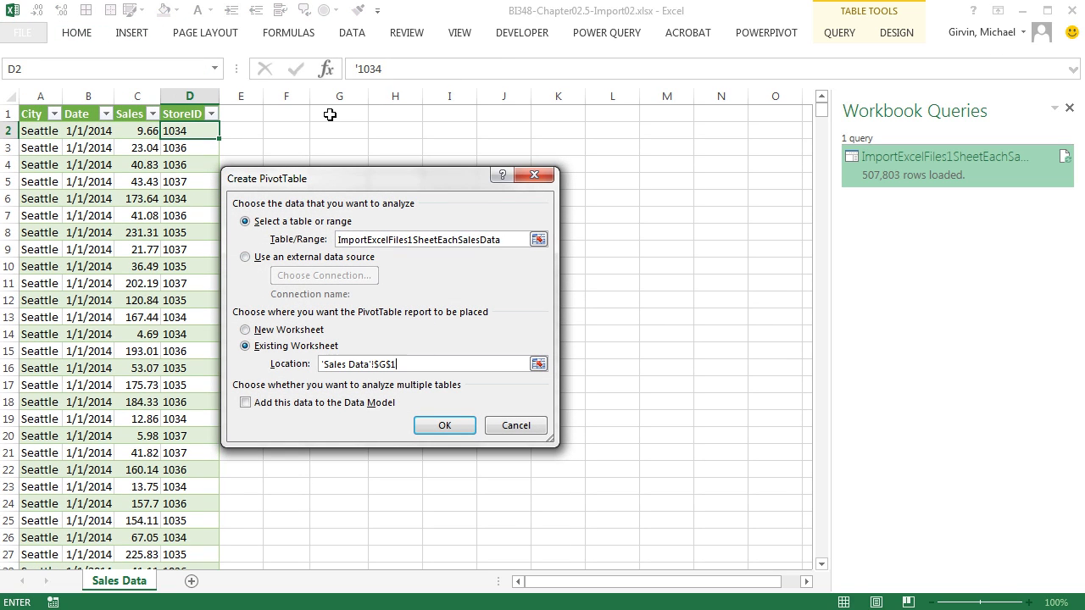
{"action": "left_click", "coordinate": [444, 426]}
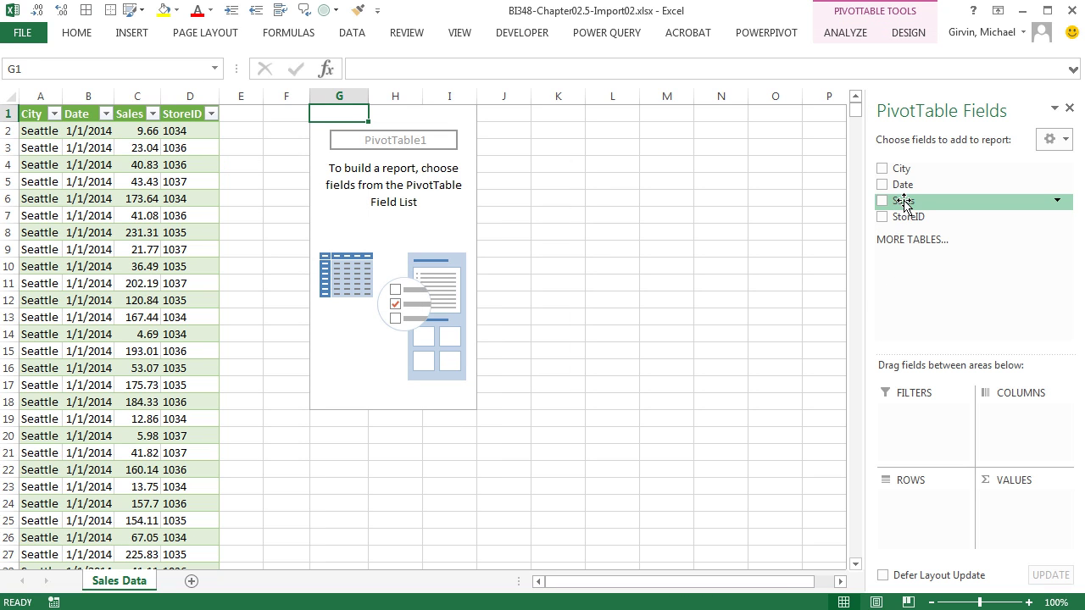
{"action": "left_click_drag", "start_coordinate": [900, 201], "coordinate": [898, 542]}
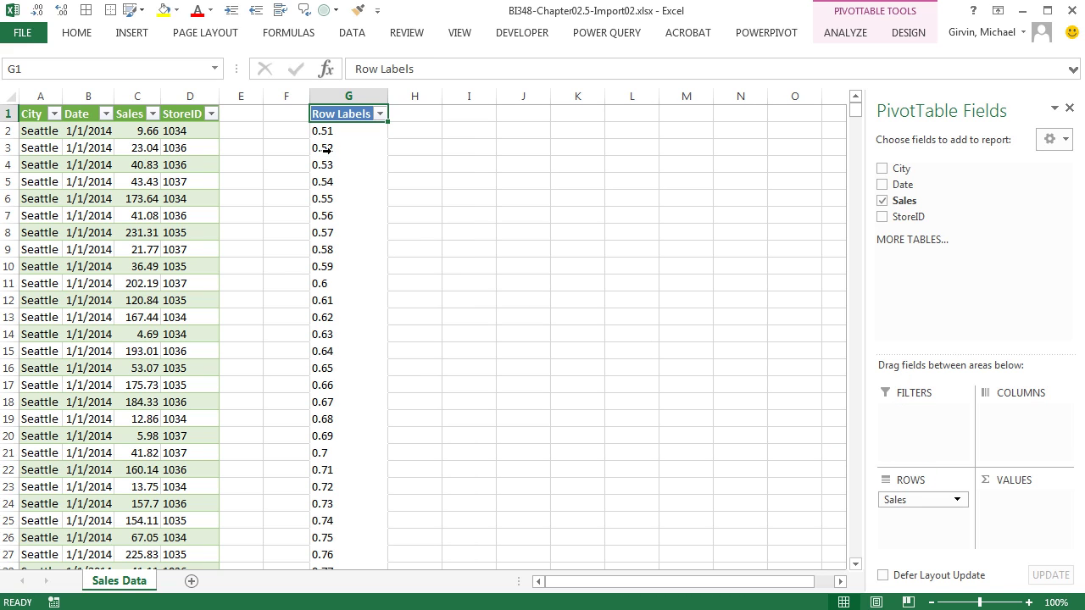
- Group the Sales row labels into 30-wide bins starting at 0 and ending at 270
{"action": "right_click", "coordinate": [336, 148]}
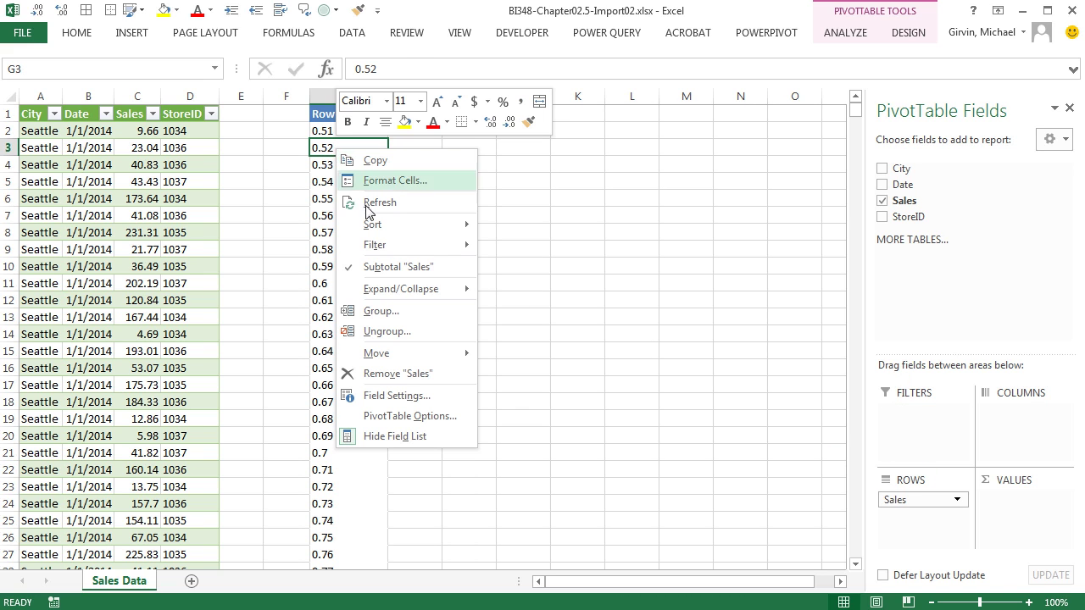
{"action": "left_click", "coordinate": [382, 313]}
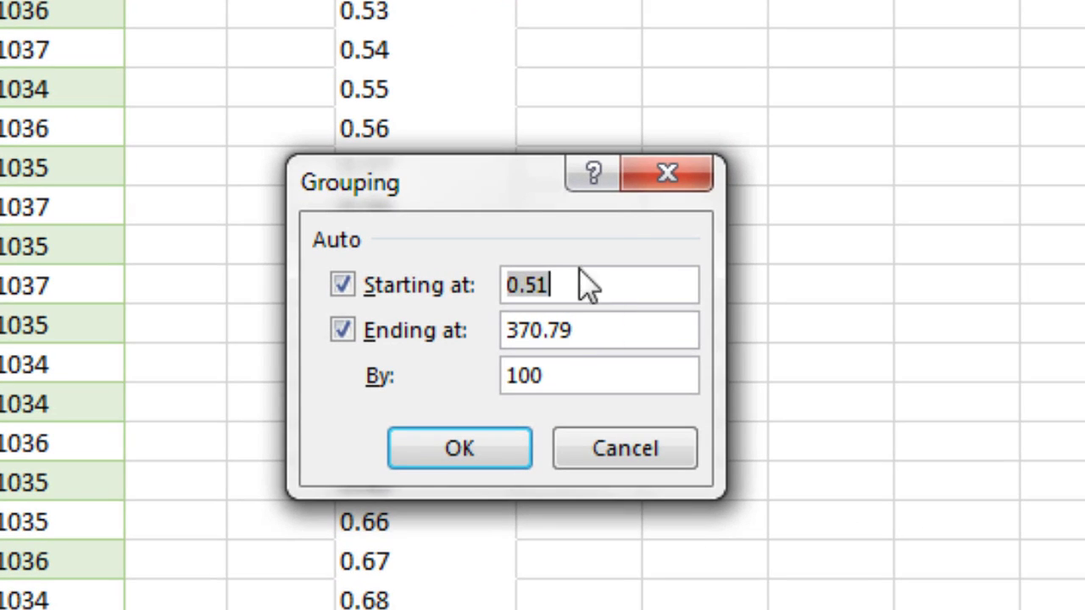
{"action": "type", "text": "0"}
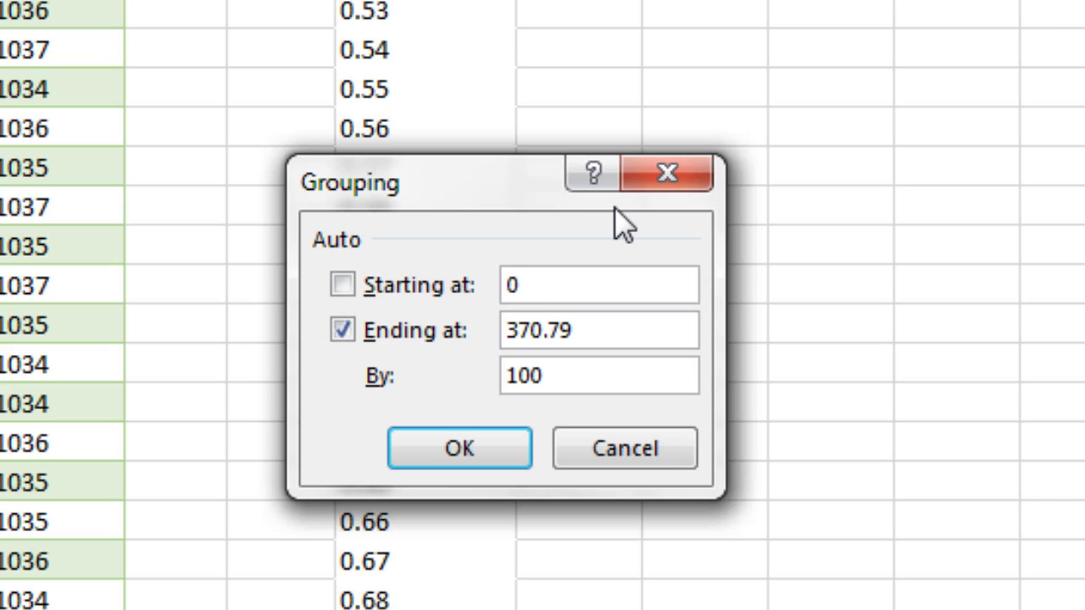
{"action": "key", "text": "Tab"}
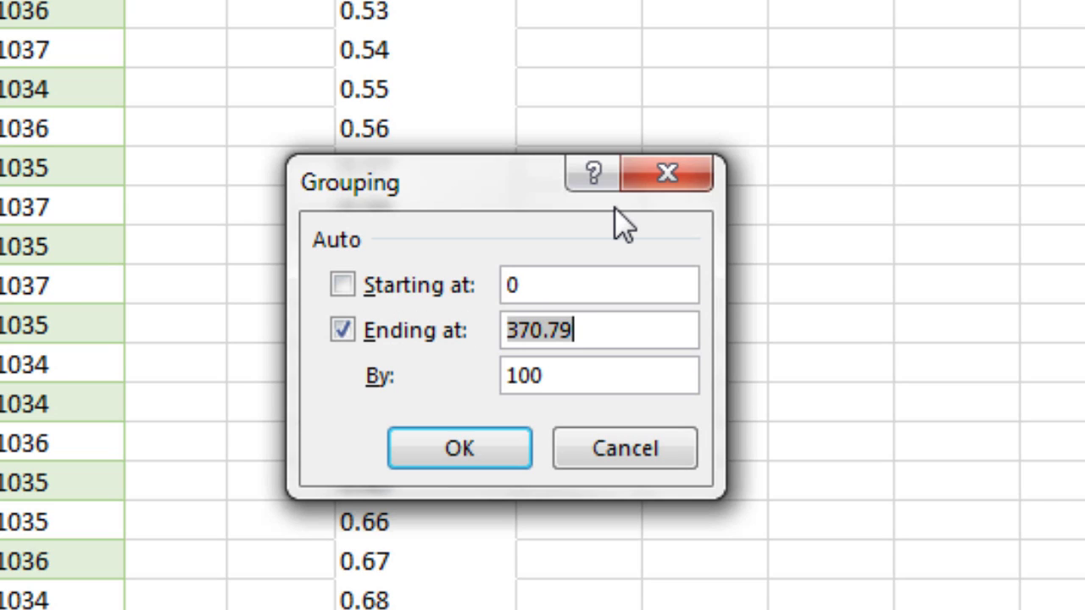
{"action": "type", "text": "270"}
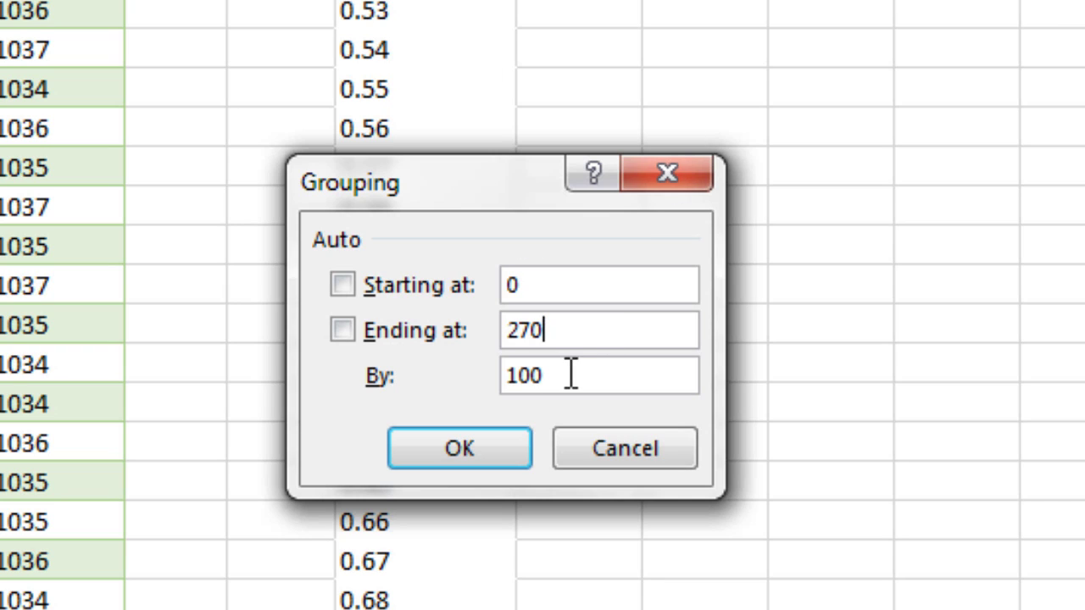
{"action": "left_click_drag", "start_coordinate": [572, 381], "coordinate": [477, 370]}
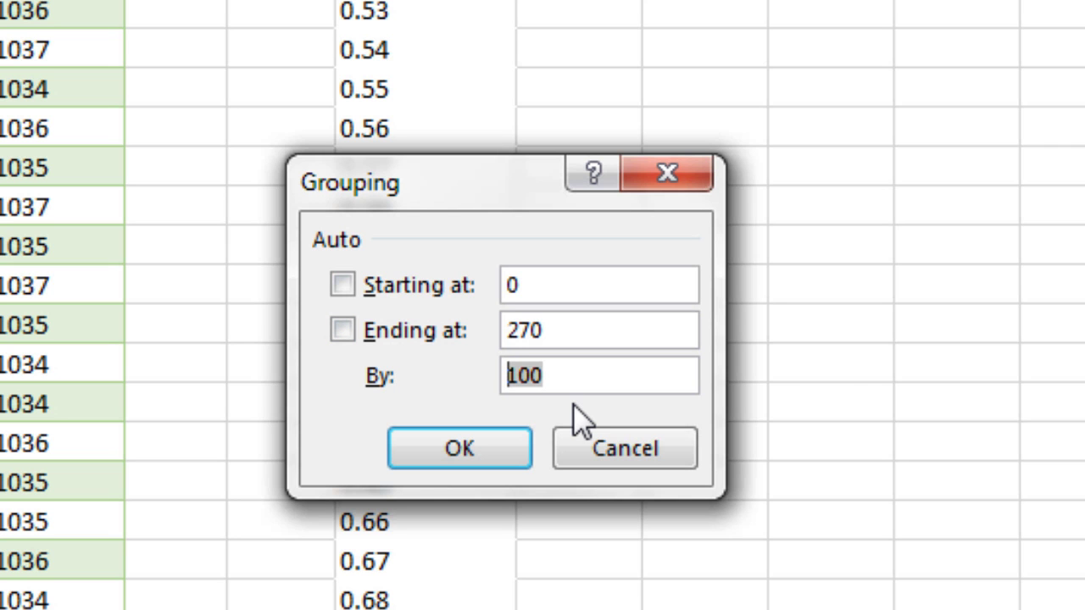
{"action": "type", "text": "30"}
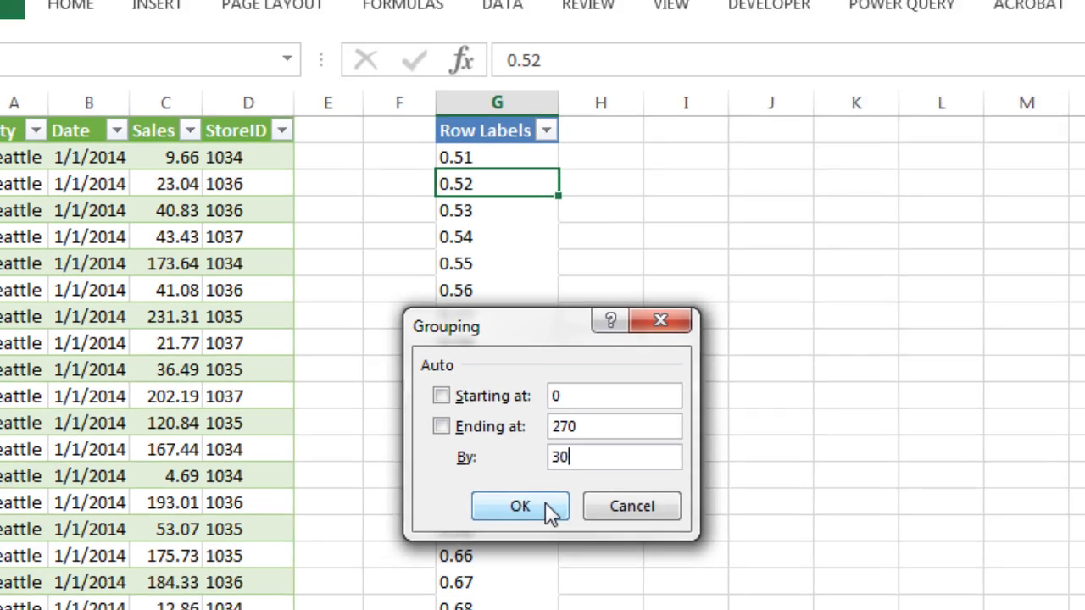
{"action": "left_click", "coordinate": [521, 507]}
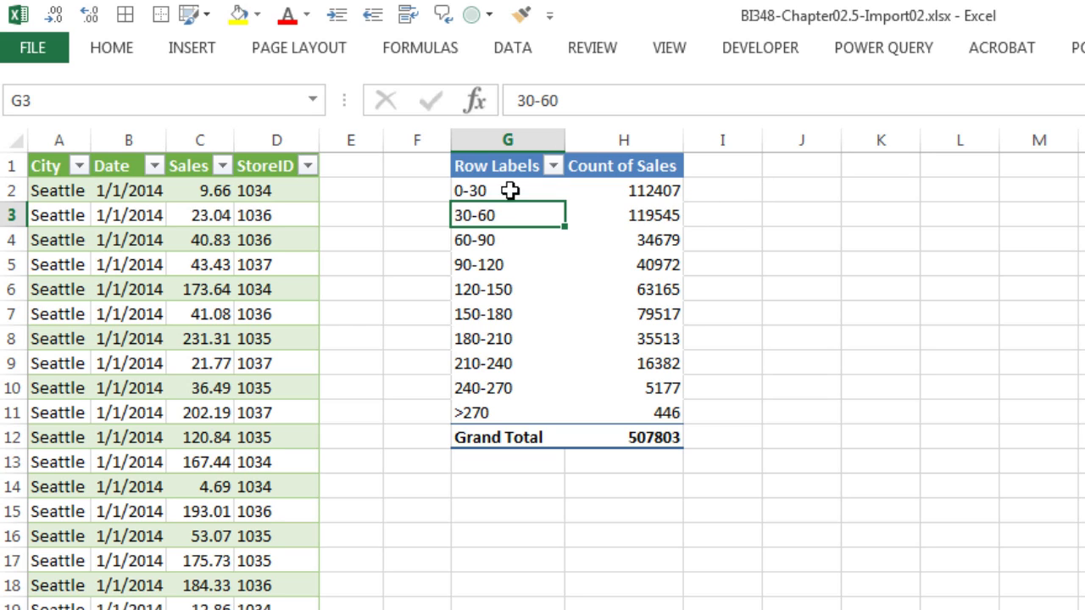
- Autofit column G so the pivot's sales bin labels fit
{"action": "mouse_move", "coordinate": [646, 244]}
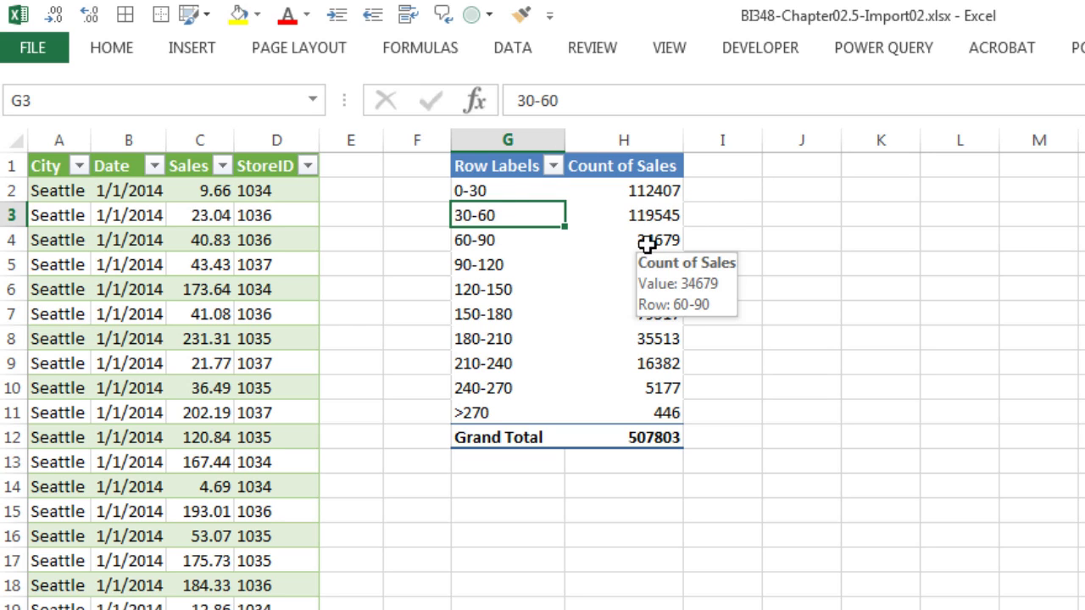
{"action": "left_click", "coordinate": [513, 169]}
{"action": "double_click", "coordinate": [566, 140]}
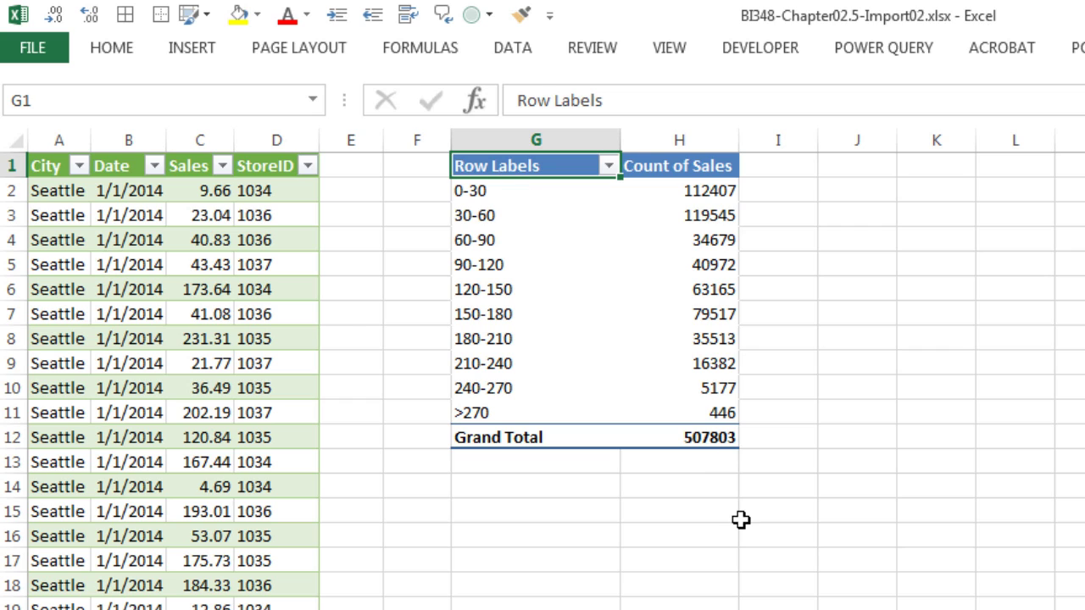
- Rename the G1 header to '$ Sales (Lower Limit Included)' and wrap it onto two lines
{"action": "type", "text": "$ Sales (Lower Limit Included)"}
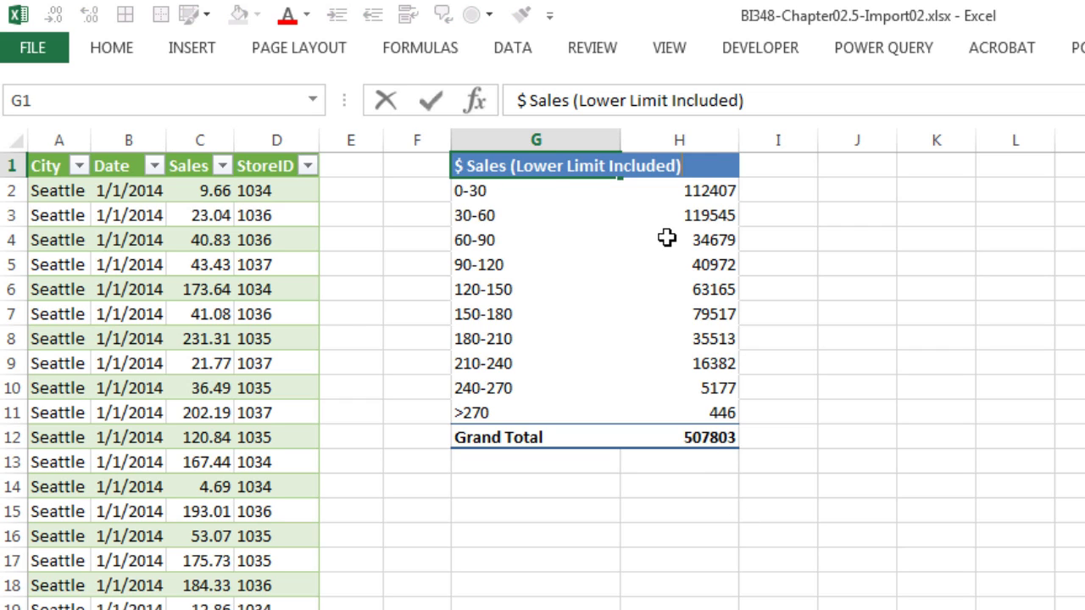
{"action": "key", "text": "Return"}
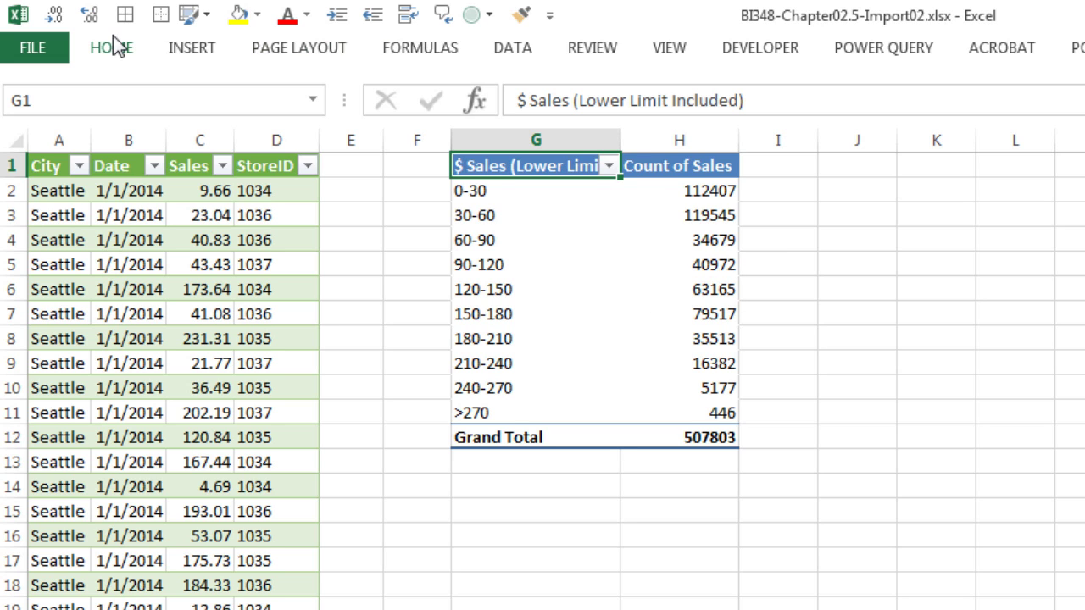
{"action": "left_click", "coordinate": [111, 46]}
{"action": "left_click", "coordinate": [601, 97]}
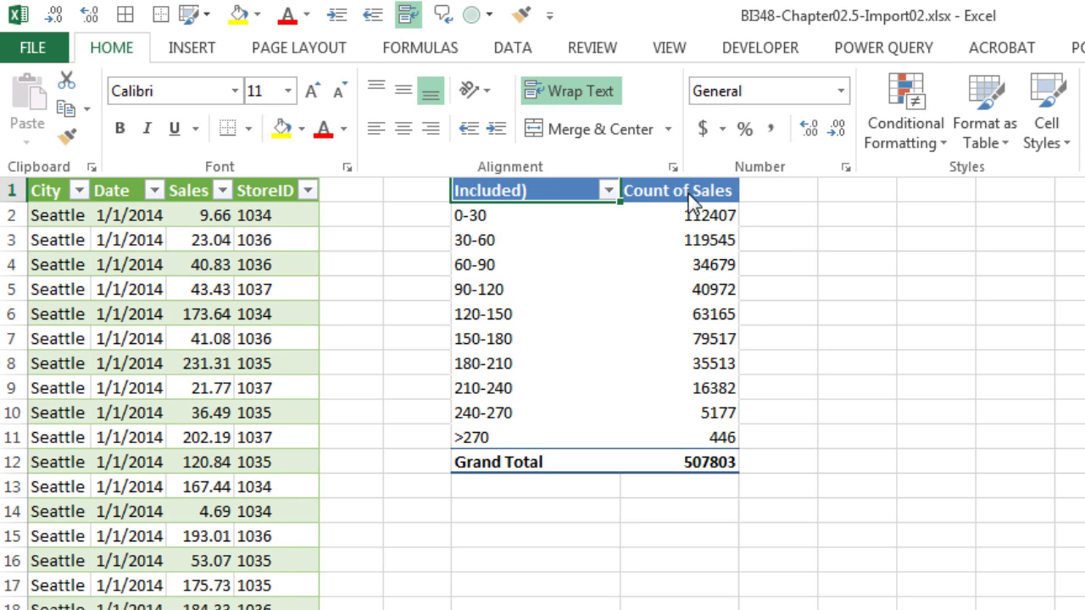
- Extend the H1 header to 'Count of Sales 2014 & 2015' and wrap its text
{"action": "left_click", "coordinate": [693, 188]}
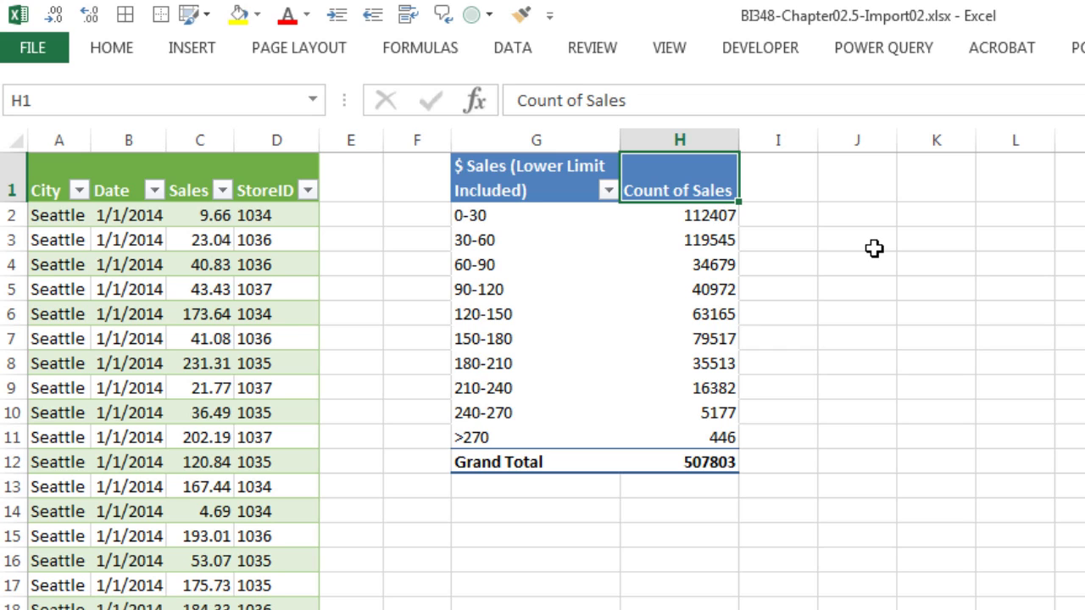
{"action": "key", "text": "F2"}
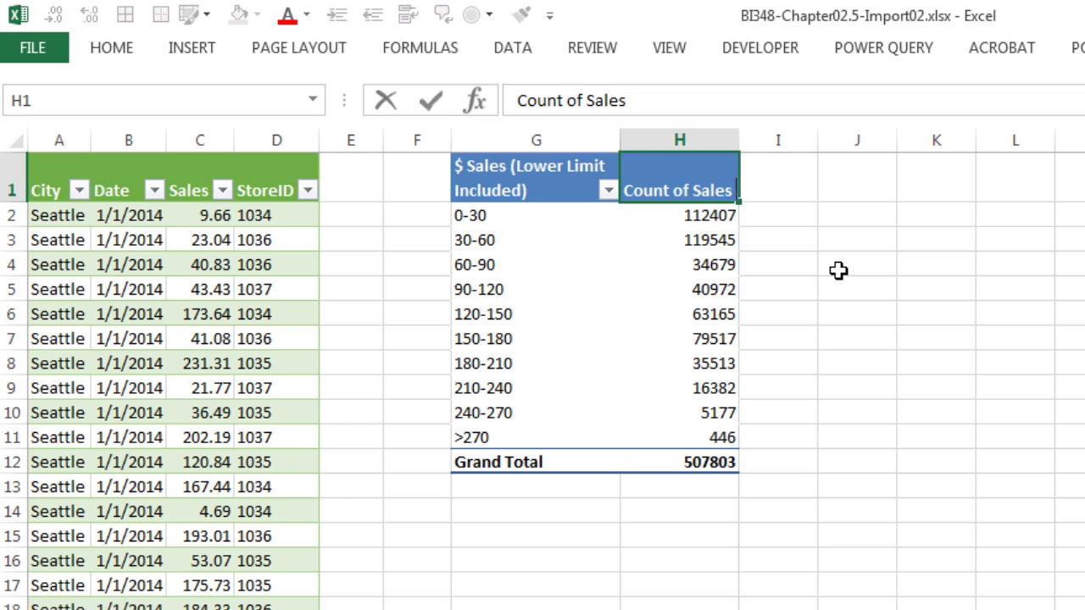
{"action": "type", "text": "2014 & 2015"}
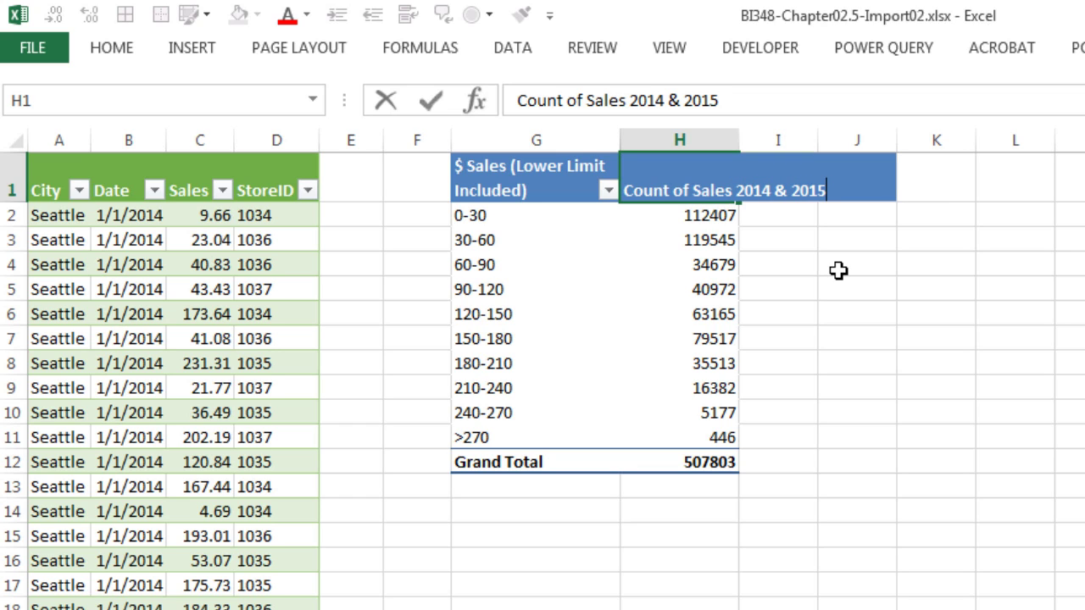
{"action": "key", "text": "Return"}
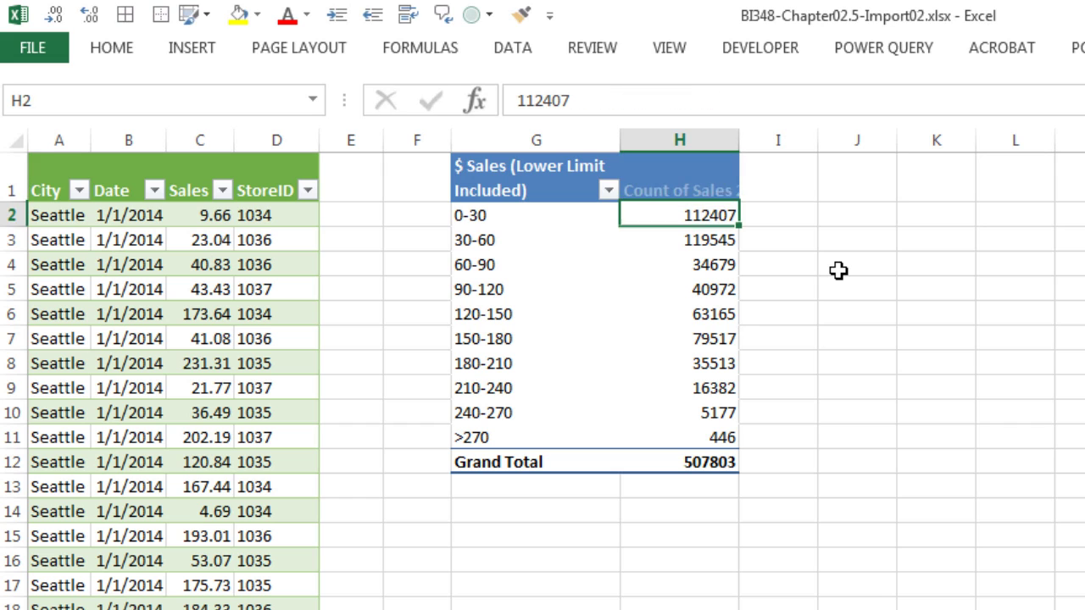
{"action": "left_click", "coordinate": [682, 195]}
{"action": "left_click", "coordinate": [111, 48]}
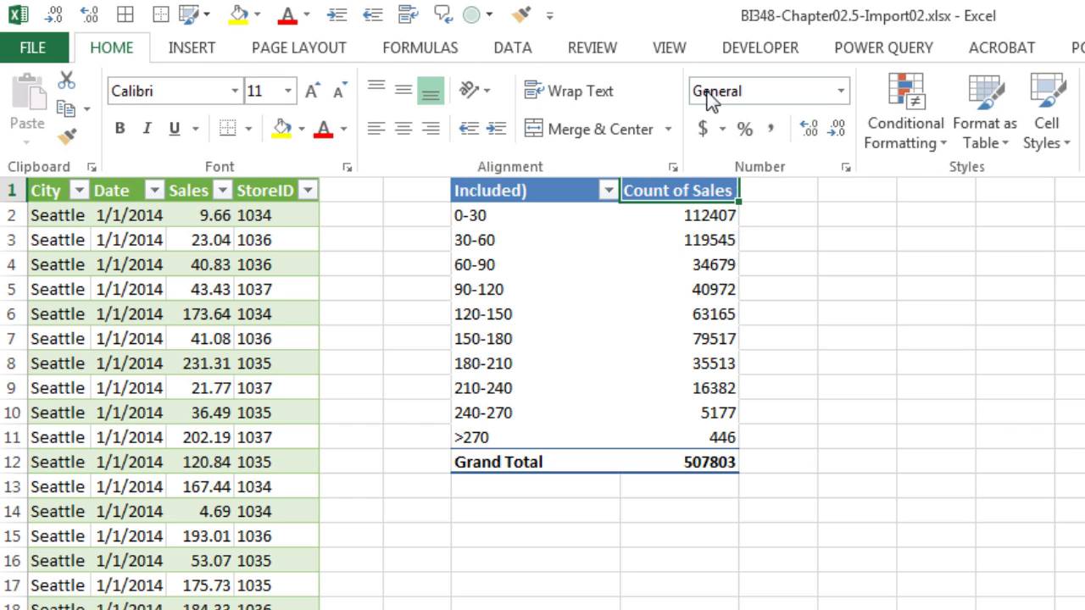
{"action": "left_click", "coordinate": [598, 91]}
{"action": "left_click", "coordinate": [719, 252]}
{"action": "left_click", "coordinate": [682, 217]}
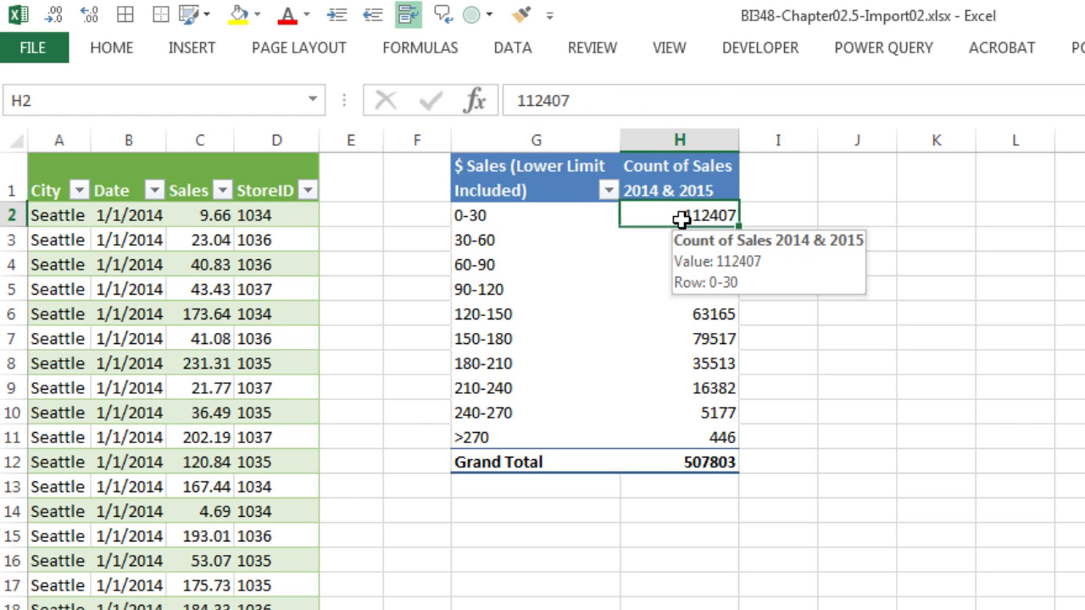
- Insert a clustered column pivot chart of the sales bins
{"action": "left_click", "coordinate": [183, 51]}
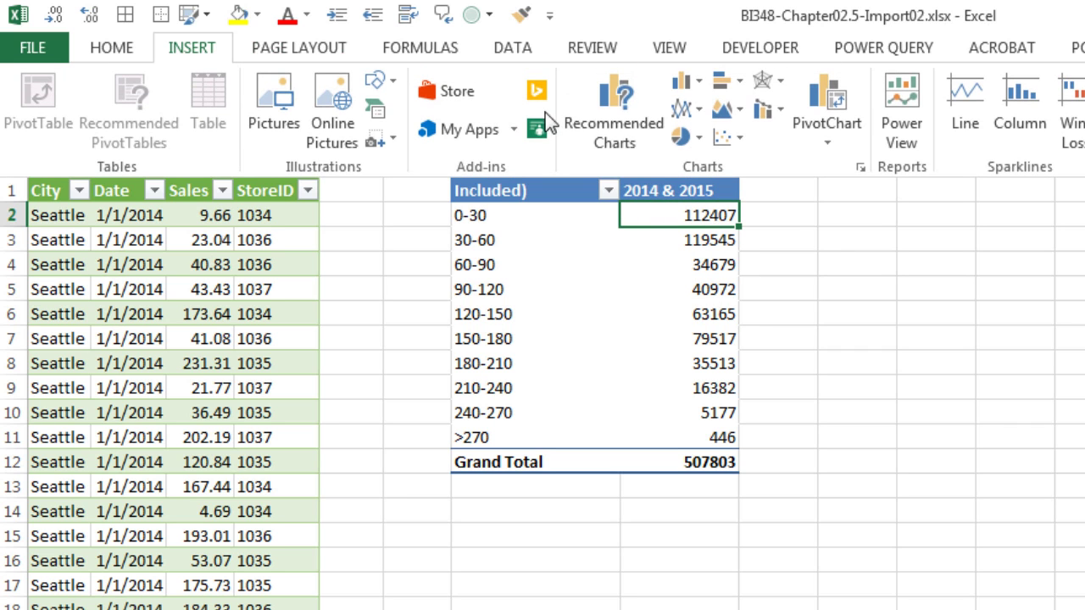
{"action": "left_click", "coordinate": [682, 88]}
{"action": "left_click", "coordinate": [707, 155]}
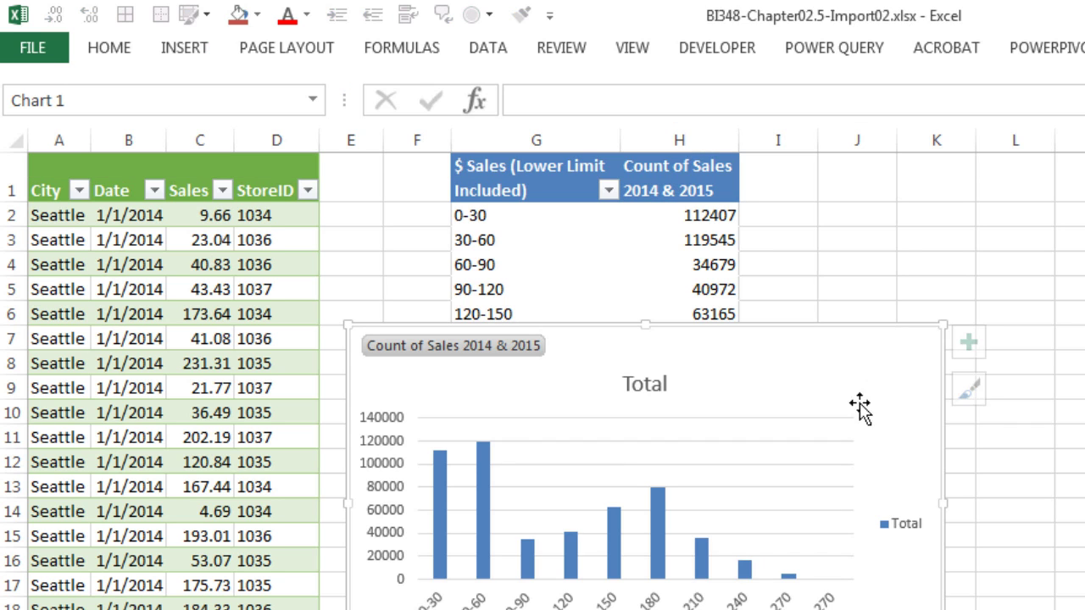
- Delete the chart's Total legend and hide all field buttons on the chart
{"action": "left_click", "coordinate": [900, 525]}
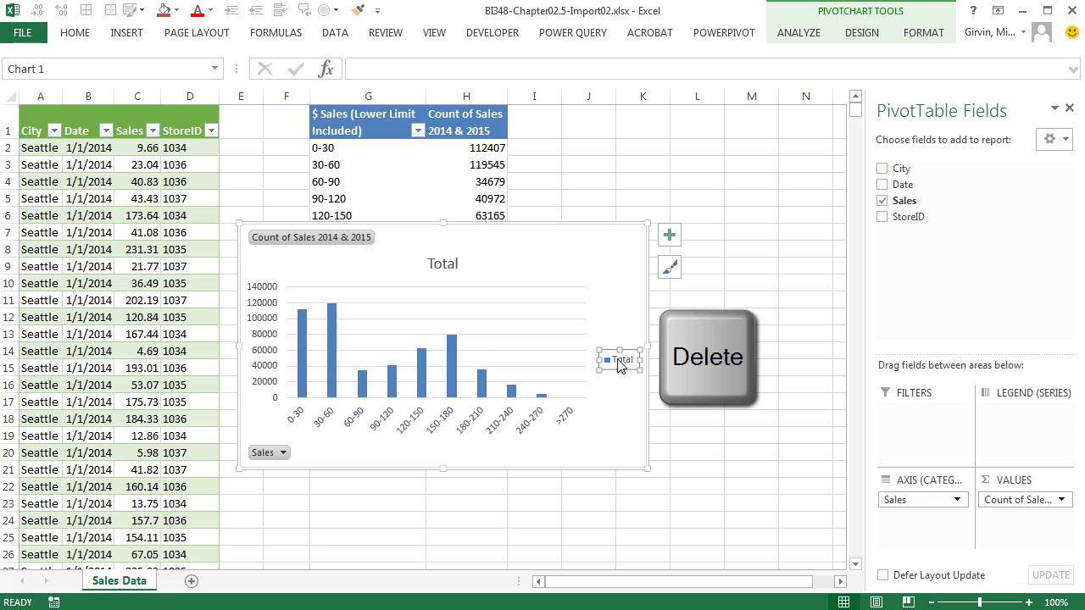
{"action": "key", "text": "Delete"}
{"action": "right_click", "coordinate": [302, 242]}
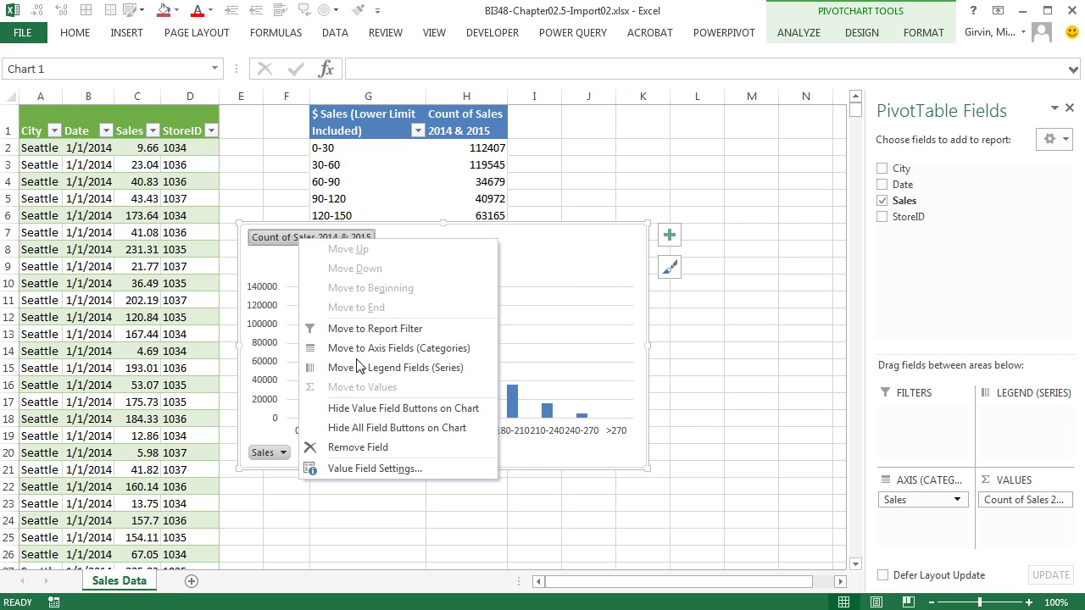
{"action": "left_click", "coordinate": [373, 434]}
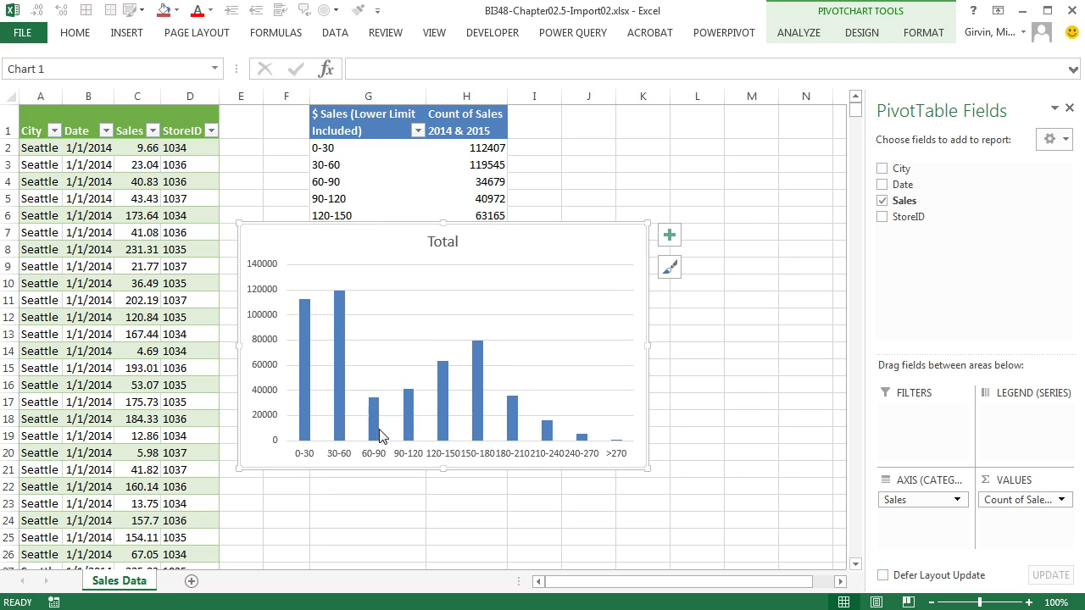
{"action": "left_click", "coordinate": [337, 363]}
- Set the column series gap width to 0% with a solid darker blue fill
{"action": "key", "text": "ctrl+1"}
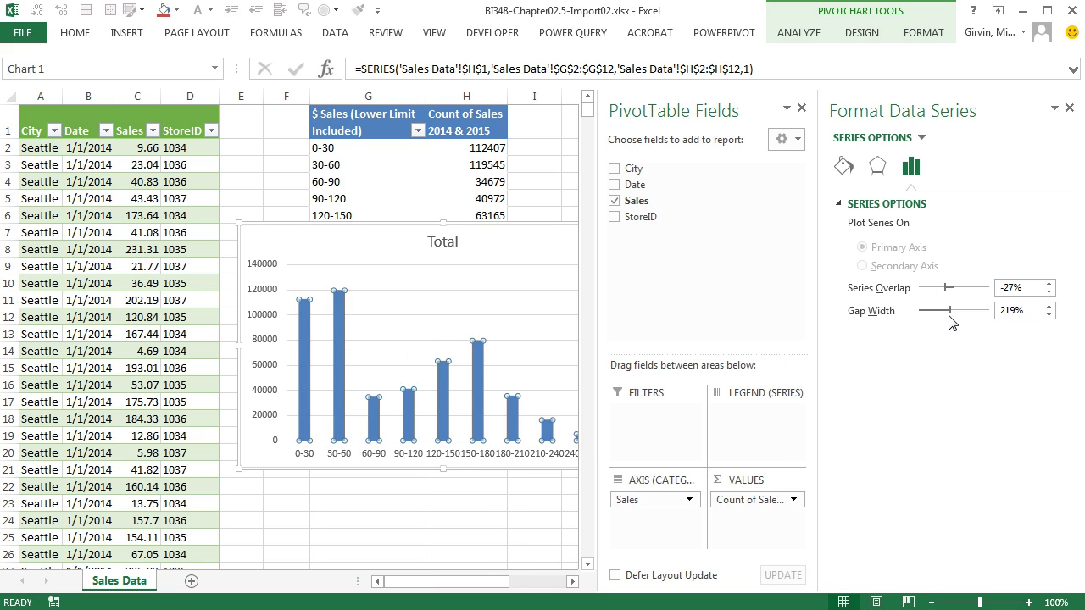
{"action": "left_click_drag", "start_coordinate": [950, 310], "coordinate": [908, 317]}
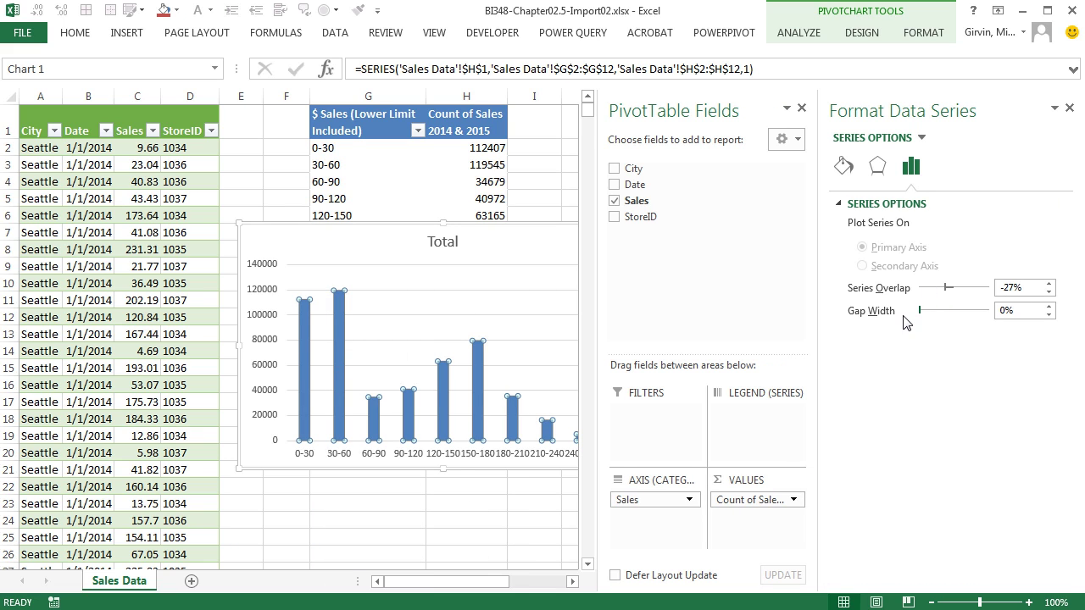
{"action": "left_click", "coordinate": [843, 167]}
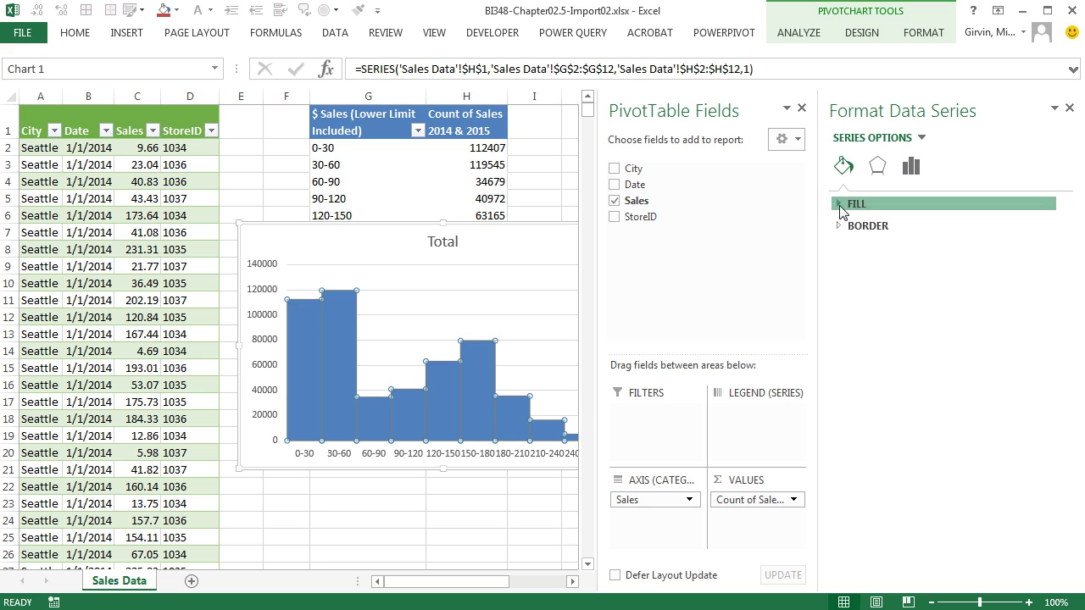
{"action": "left_click", "coordinate": [854, 204]}
{"action": "left_click", "coordinate": [1040, 395]}
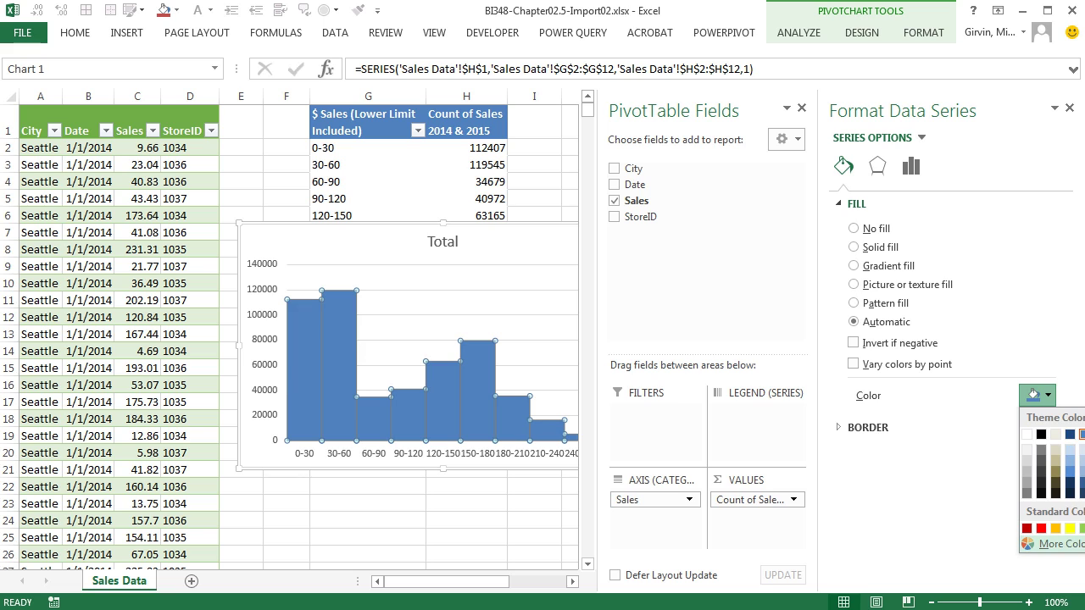
{"action": "key", "text": "Return"}
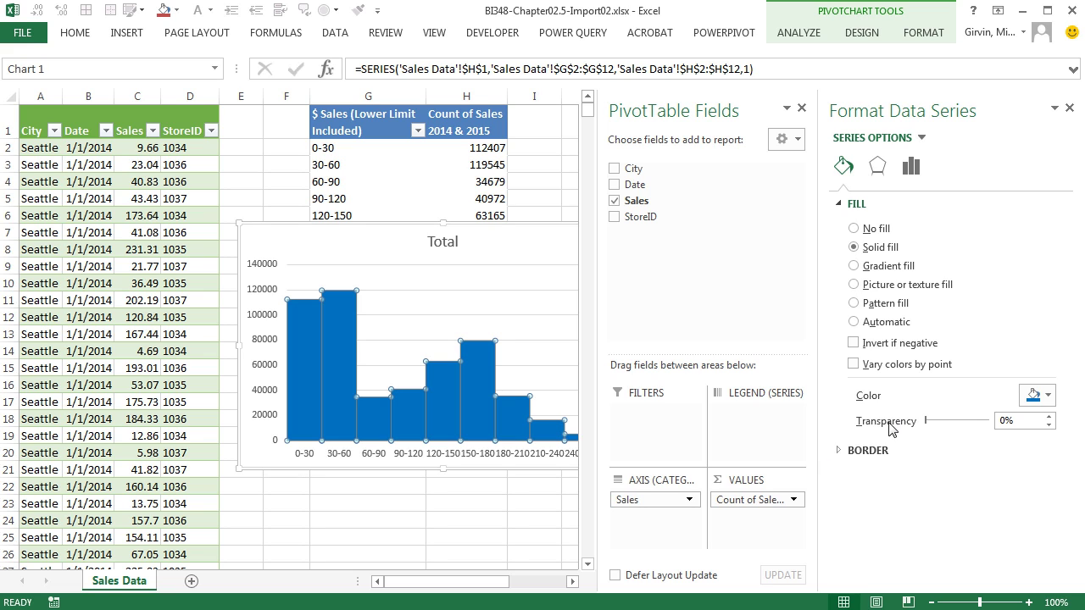
- Give the histogram bars solid black outlines
{"action": "left_click", "coordinate": [866, 450]}
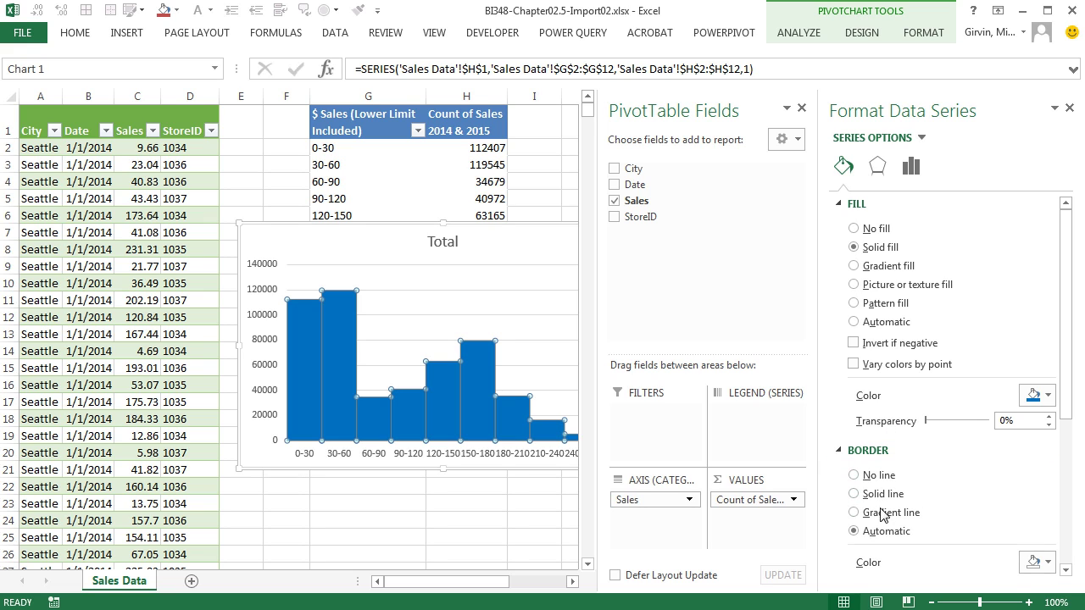
{"action": "left_click", "coordinate": [854, 494]}
{"action": "left_click", "coordinate": [1034, 561]}
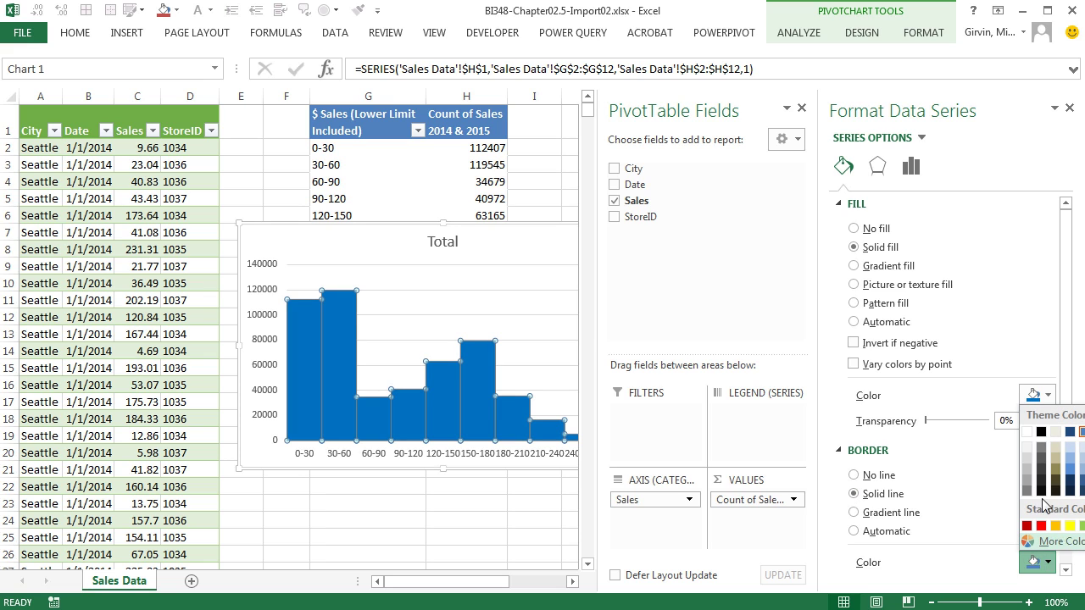
{"action": "left_click", "coordinate": [1042, 433]}
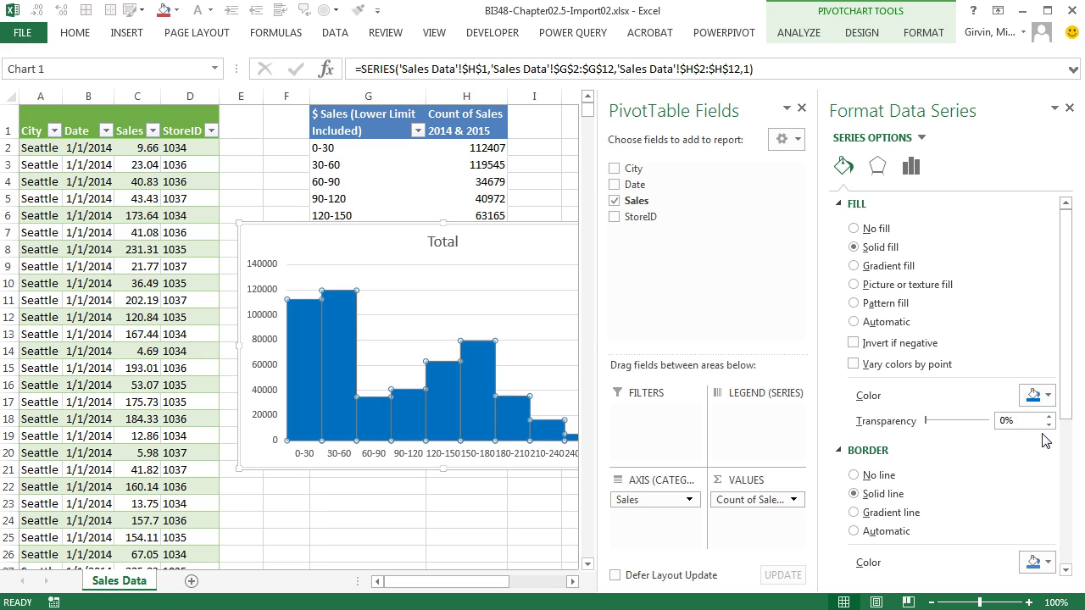
{"action": "left_click", "coordinate": [417, 512]}
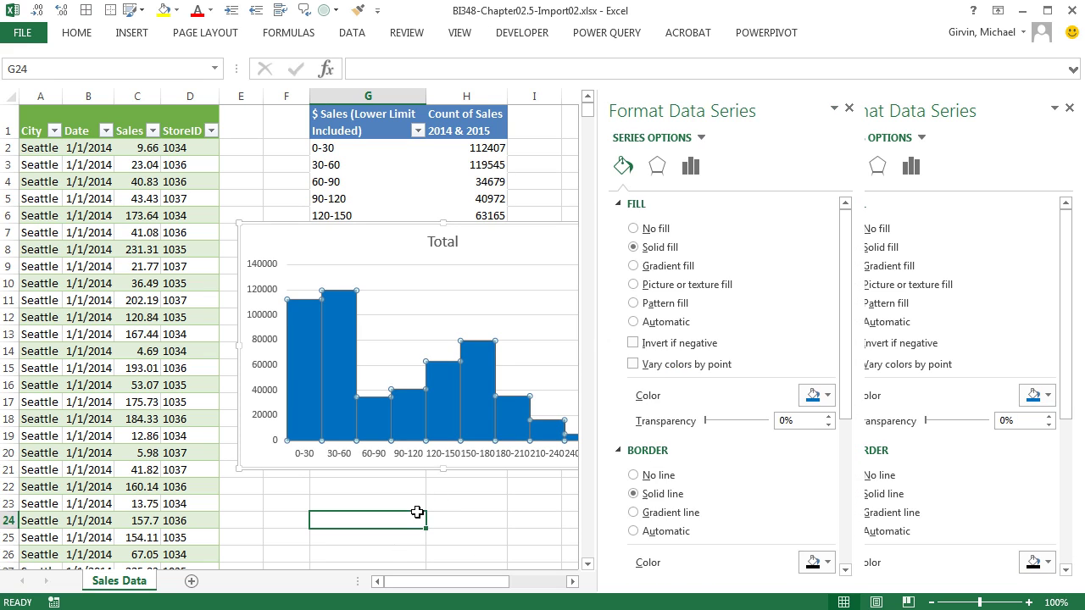
- Add axis titles to the histogram chart
{"action": "left_click", "coordinate": [1068, 110]}
{"action": "left_click", "coordinate": [638, 243]}
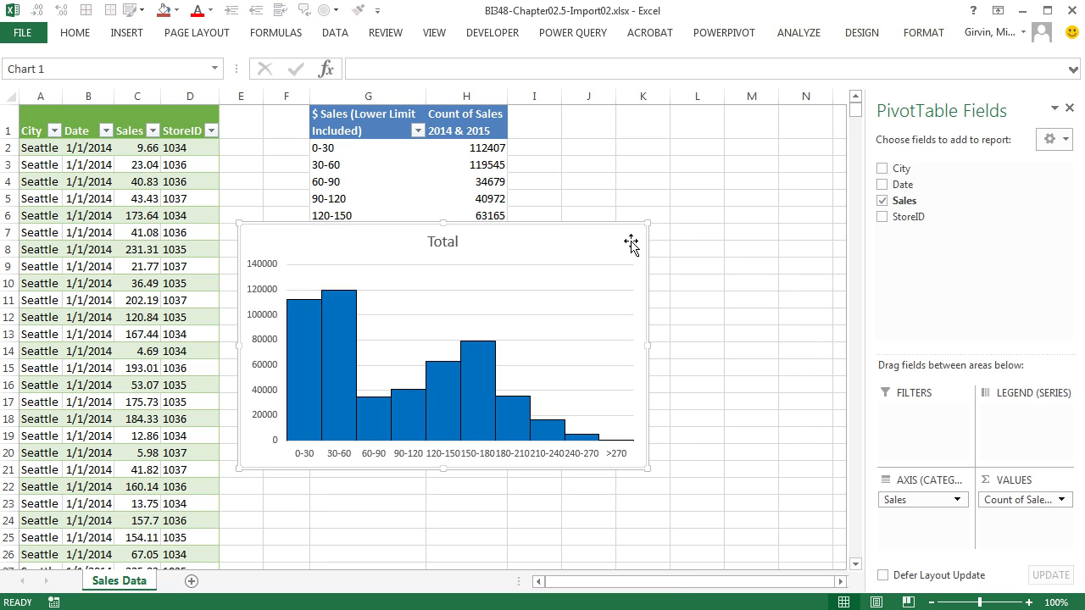
{"action": "left_click", "coordinate": [668, 237]}
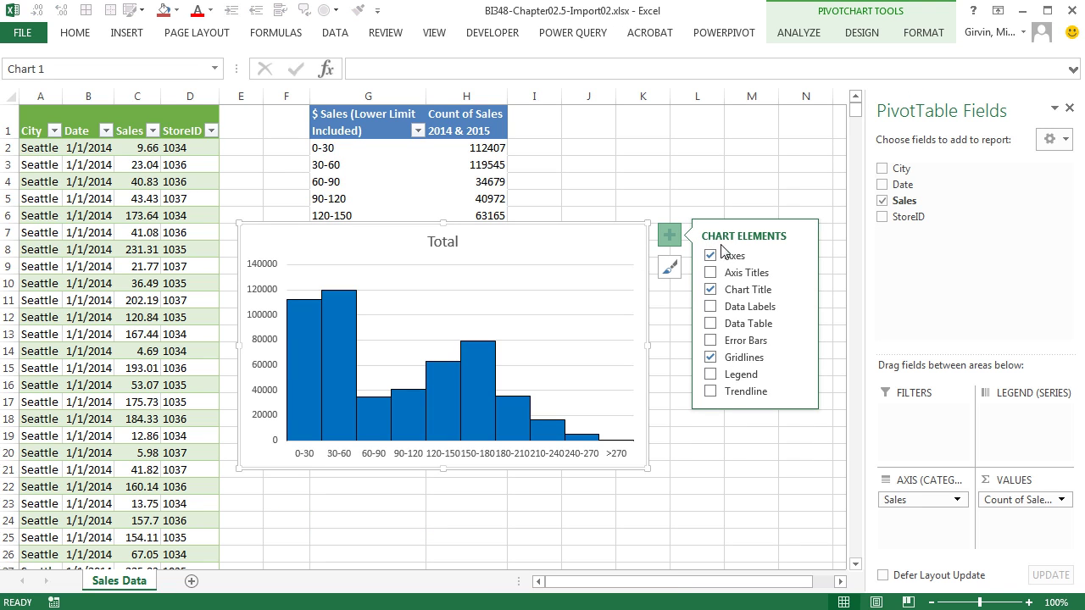
{"action": "left_click", "coordinate": [710, 277]}
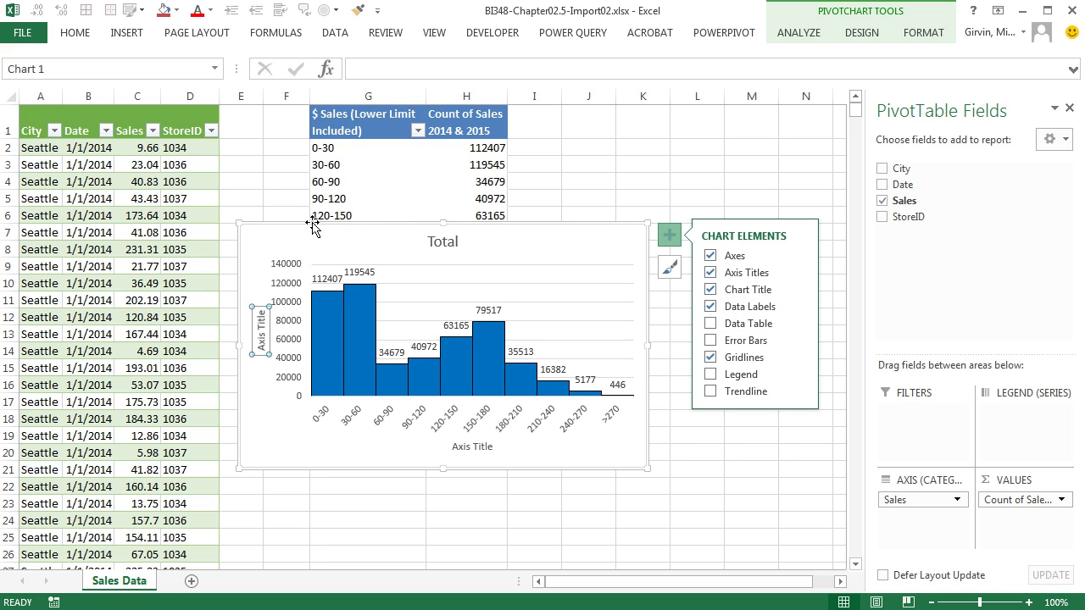
- Delete the chart's vertical value axis
{"action": "left_click", "coordinate": [289, 267]}
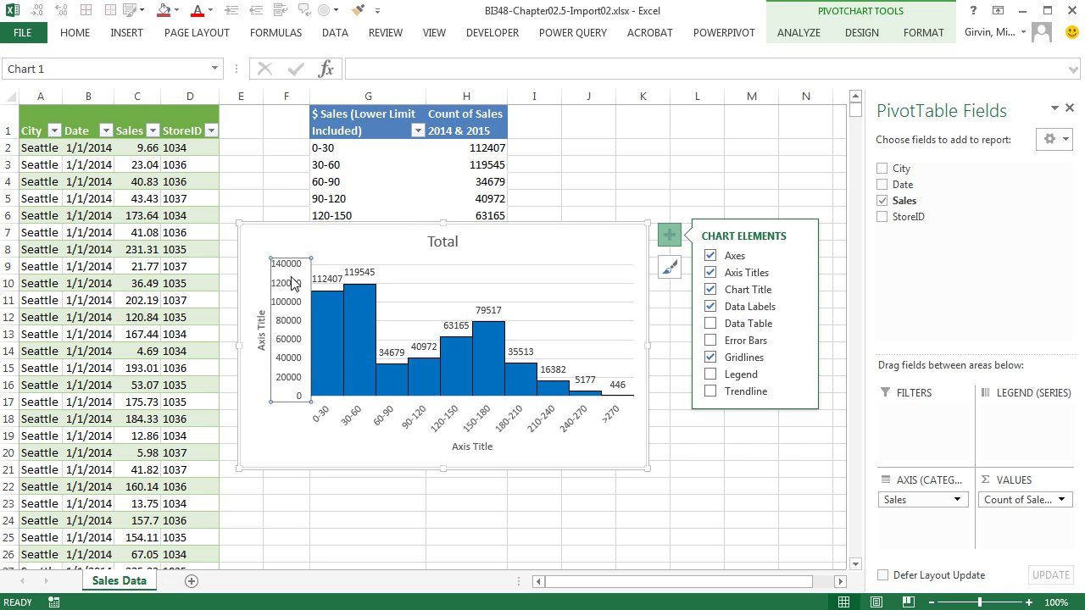
{"action": "key", "text": "Delete"}
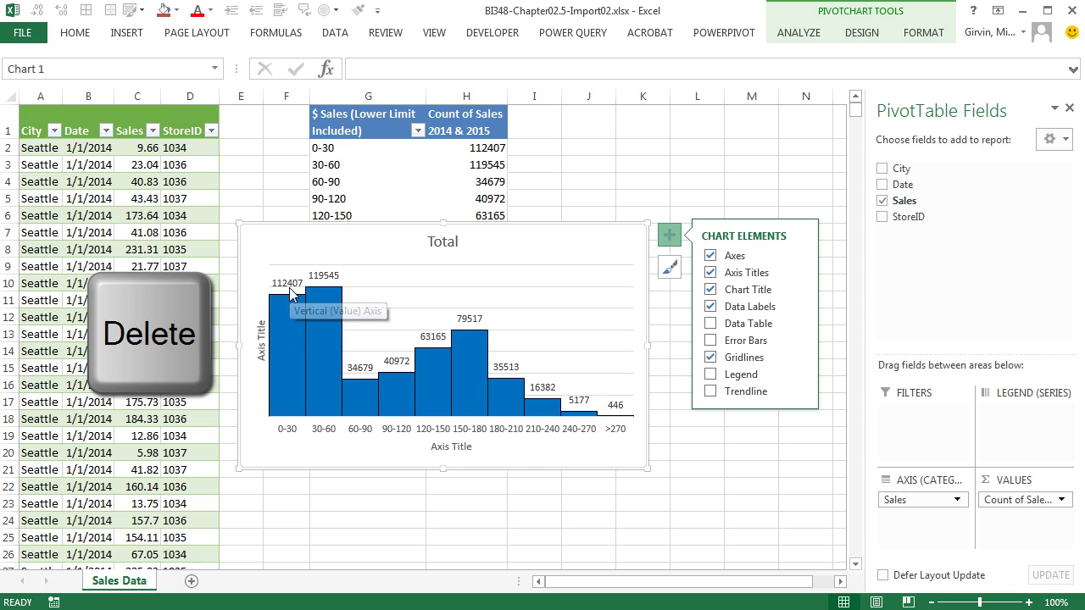
{"action": "left_click", "coordinate": [286, 293]}
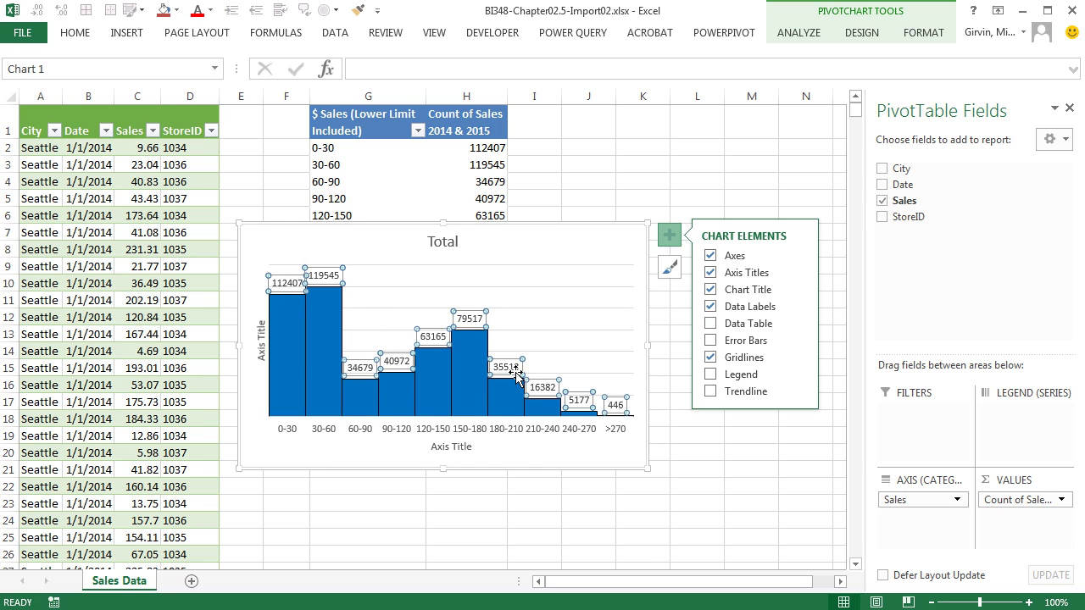
- Format the data labels as Number with 0 decimal places and a 1000 separator
{"action": "key", "text": "ctrl+1"}
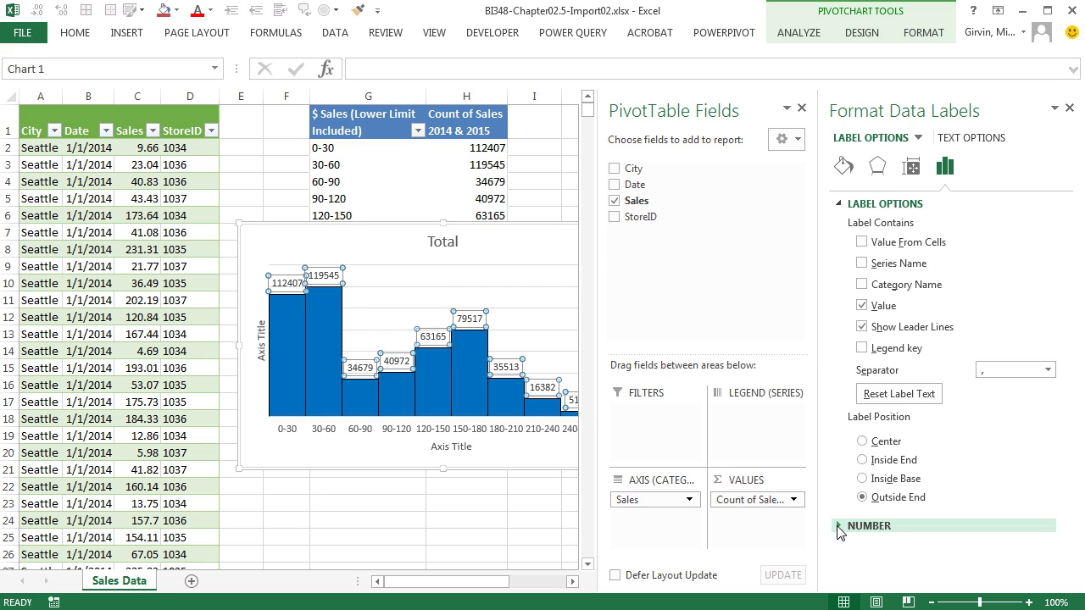
{"action": "left_click", "coordinate": [866, 526]}
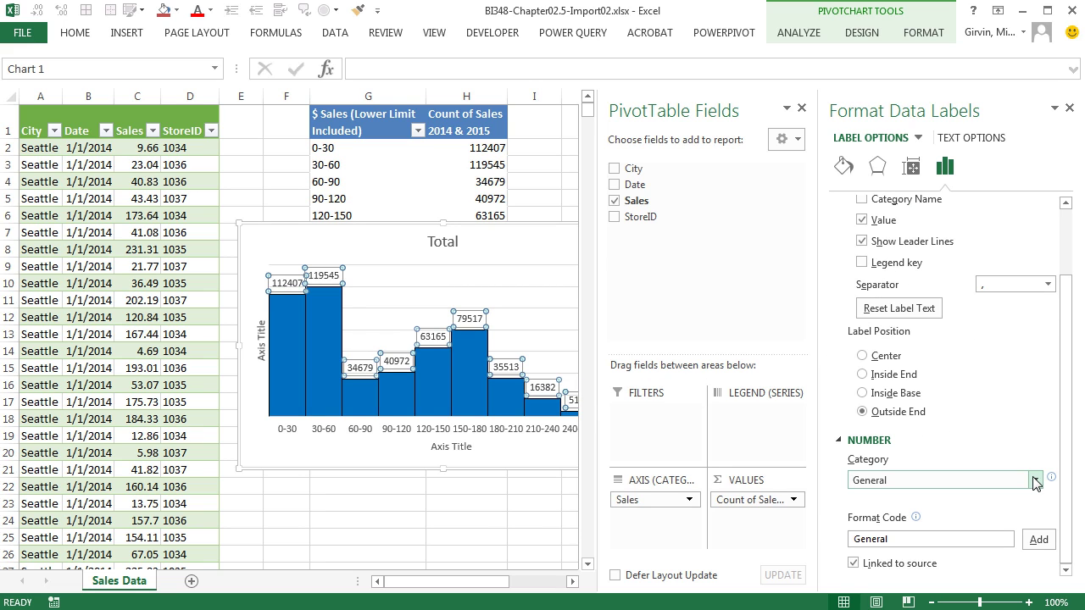
{"action": "left_click", "coordinate": [1035, 480]}
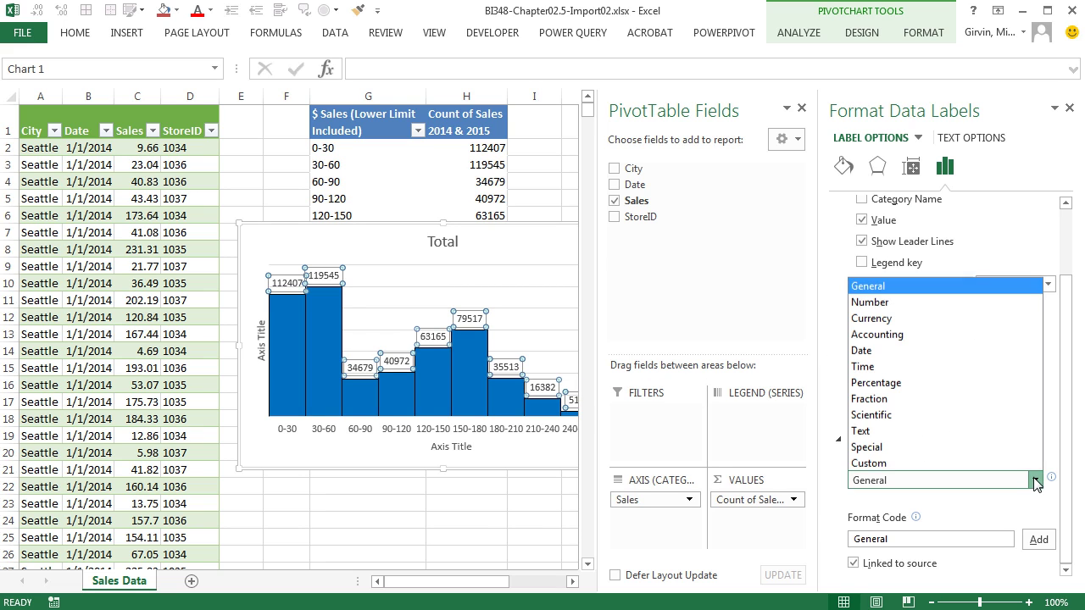
{"action": "left_click", "coordinate": [872, 301]}
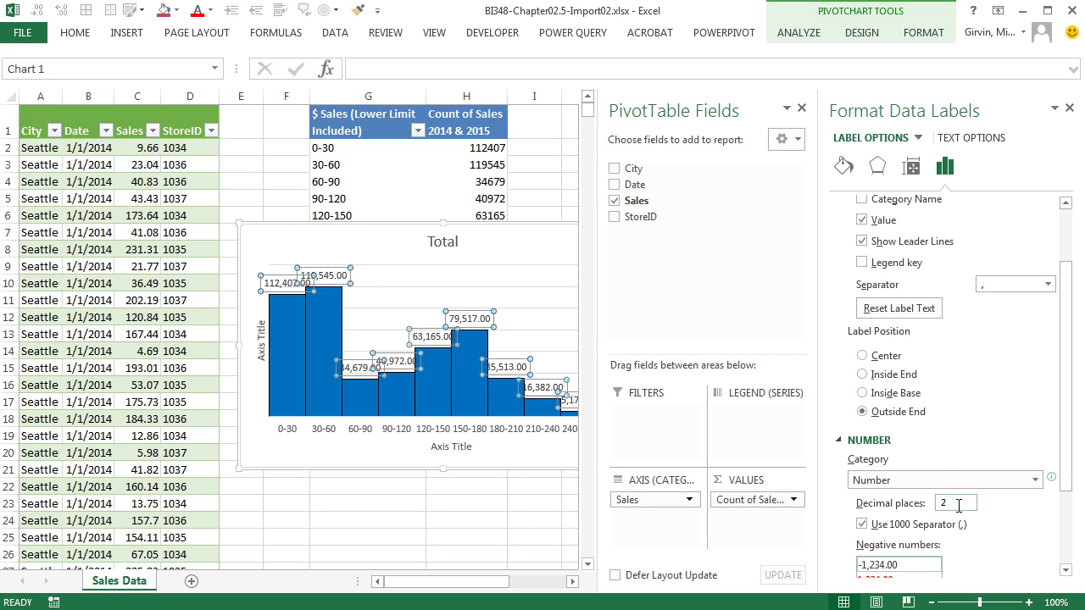
{"action": "left_click_drag", "start_coordinate": [959, 505], "coordinate": [936, 502]}
{"action": "type", "text": "0"}
{"action": "key", "text": "Tab"}
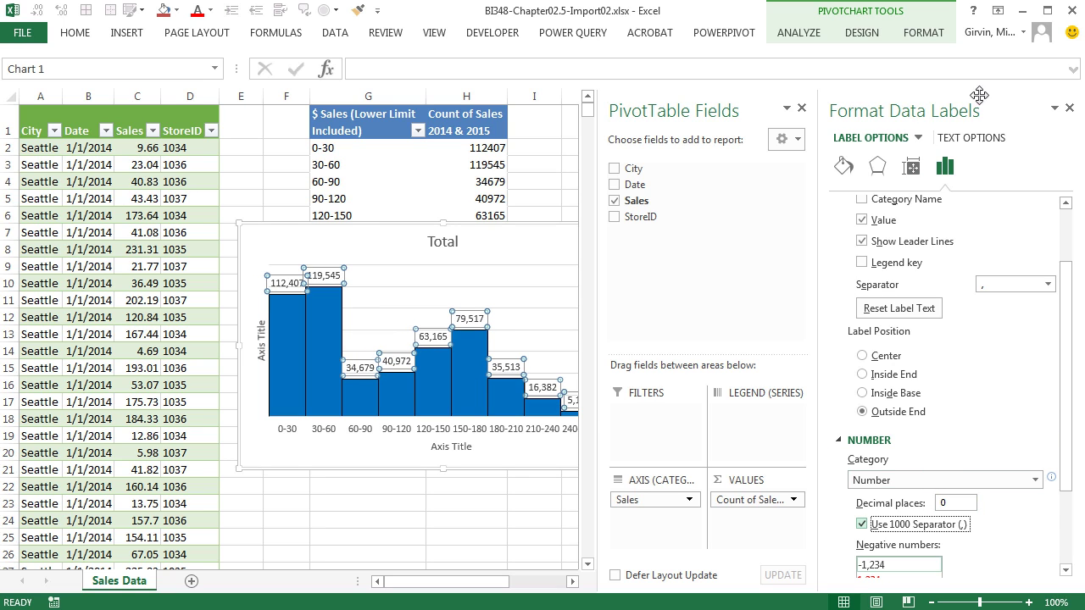
- Link the horizontal axis title to header G1 and delete the vertical axis title
{"action": "left_click", "coordinate": [1070, 109]}
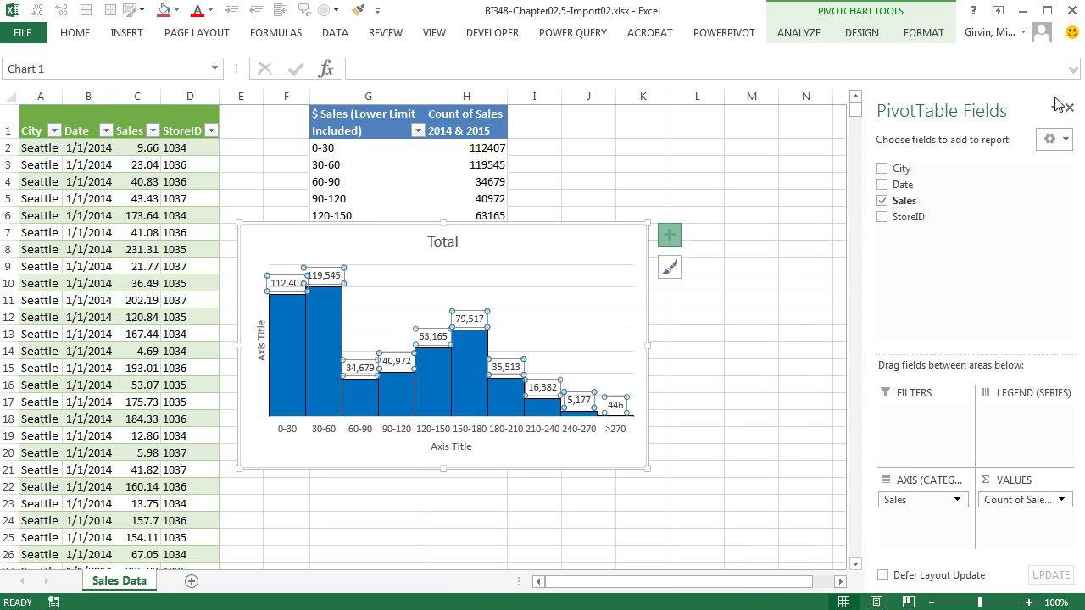
{"action": "left_click", "coordinate": [1069, 109]}
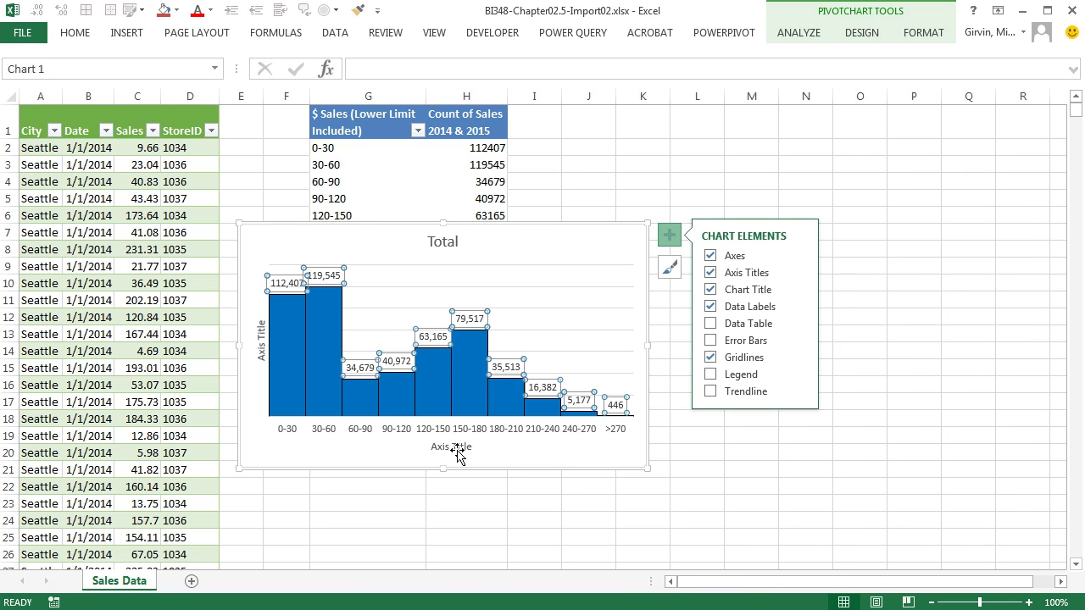
{"action": "left_click", "coordinate": [457, 449]}
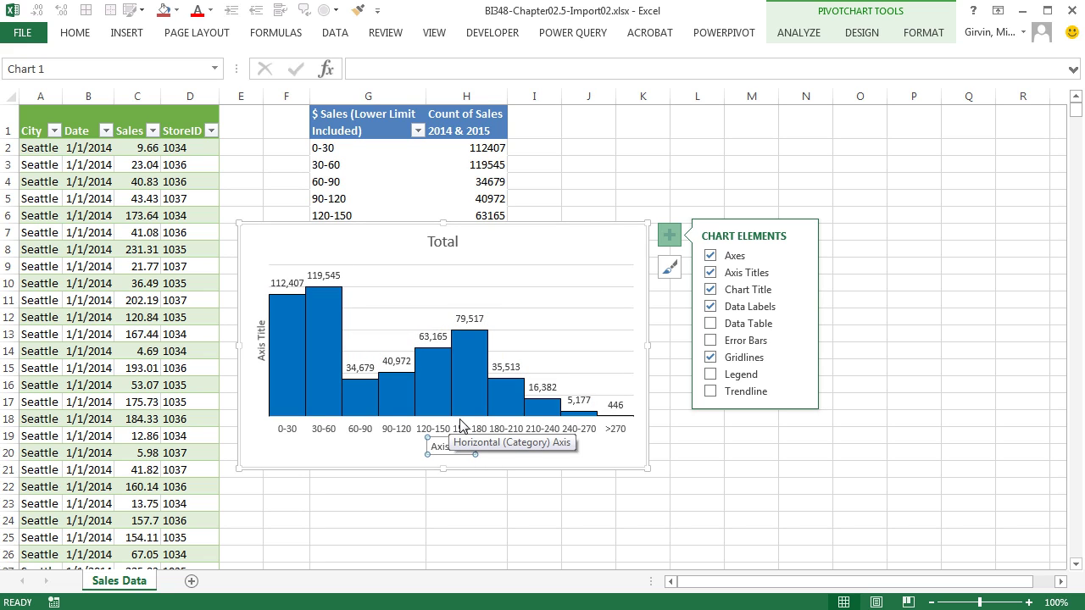
{"action": "type", "text": "="}
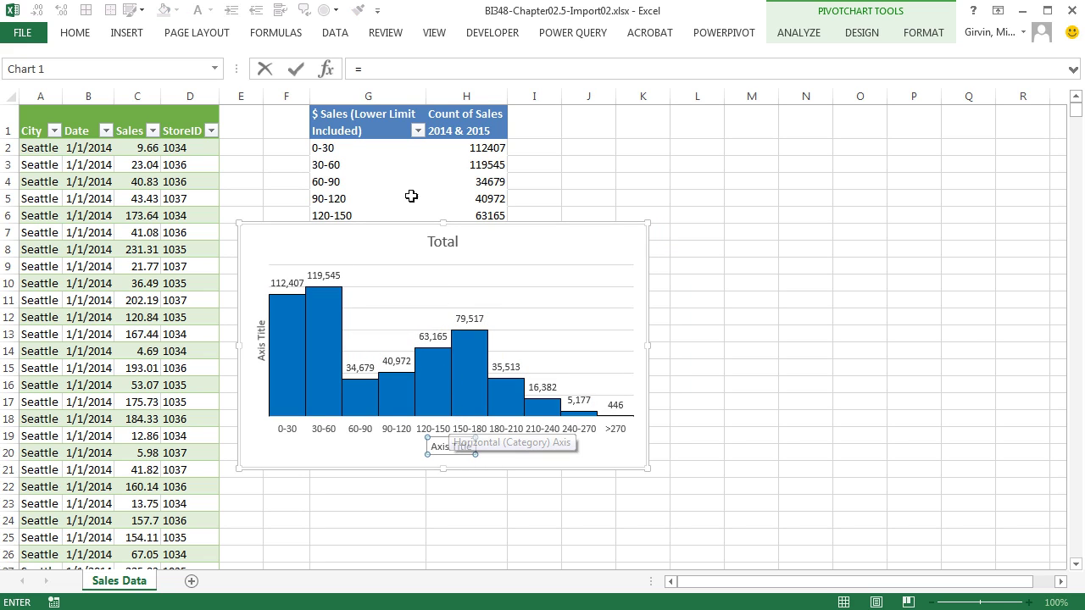
{"action": "left_click", "coordinate": [365, 126]}
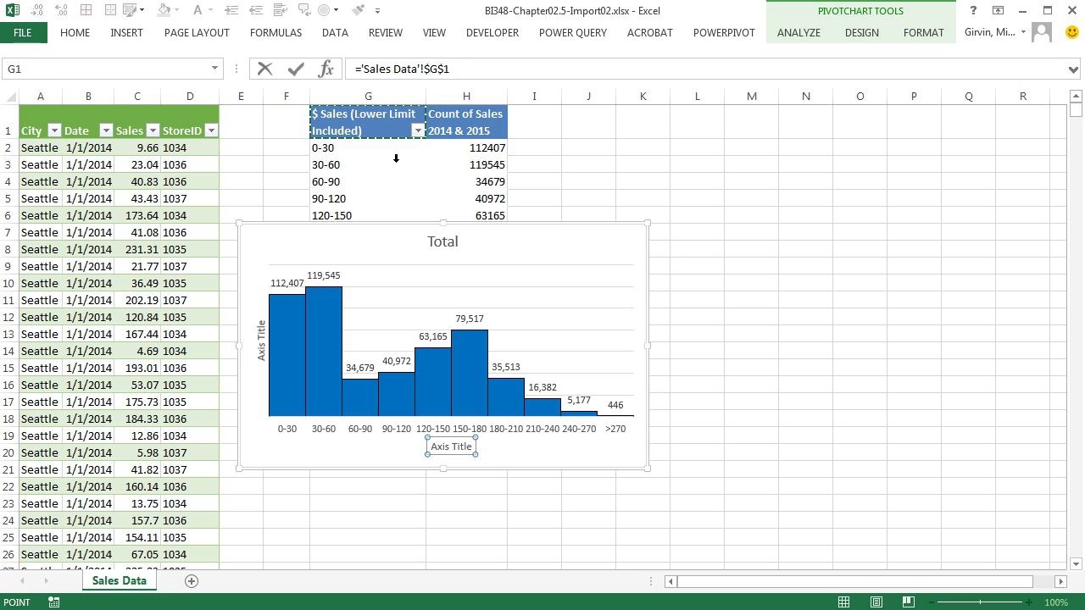
{"action": "key", "text": "Return"}
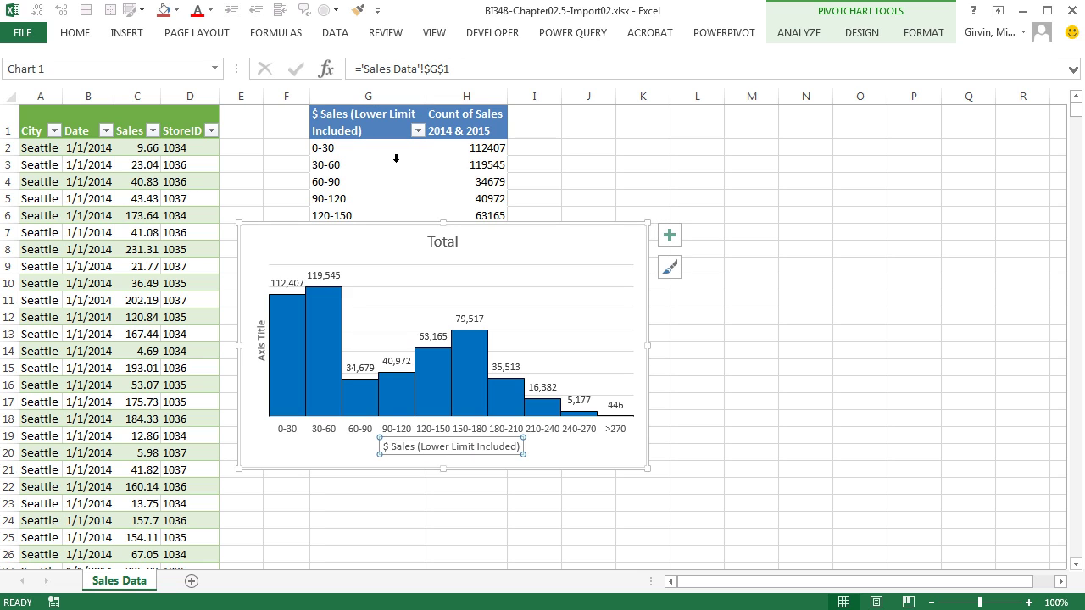
{"action": "left_click", "coordinate": [272, 316]}
{"action": "key", "text": "Delete"}
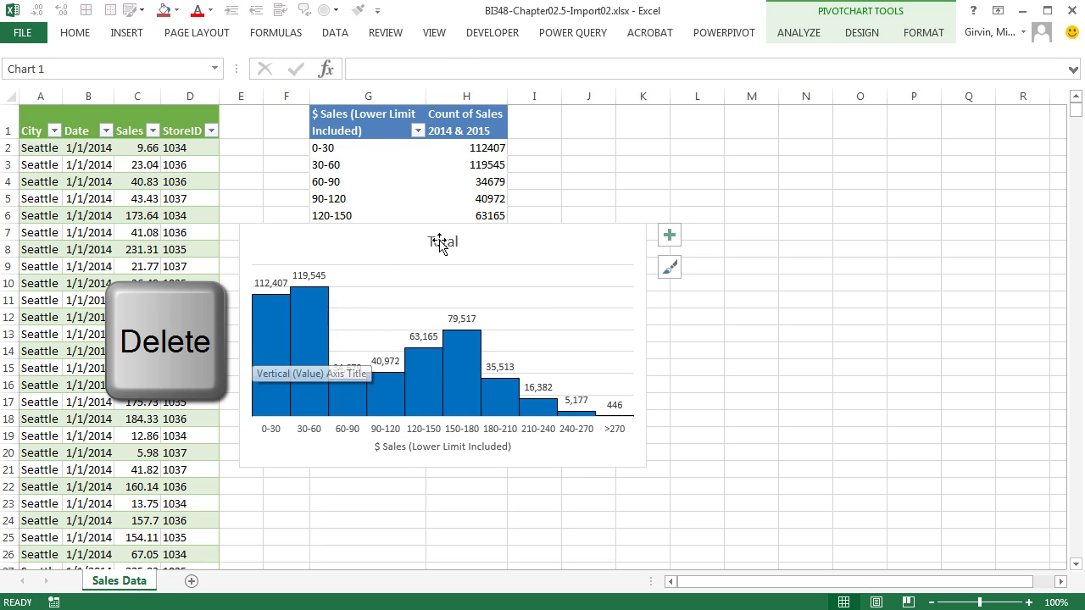
- Link the chart title to the 'Count of Sales 2014 & 2015' header in H1
{"action": "left_click", "coordinate": [465, 250]}
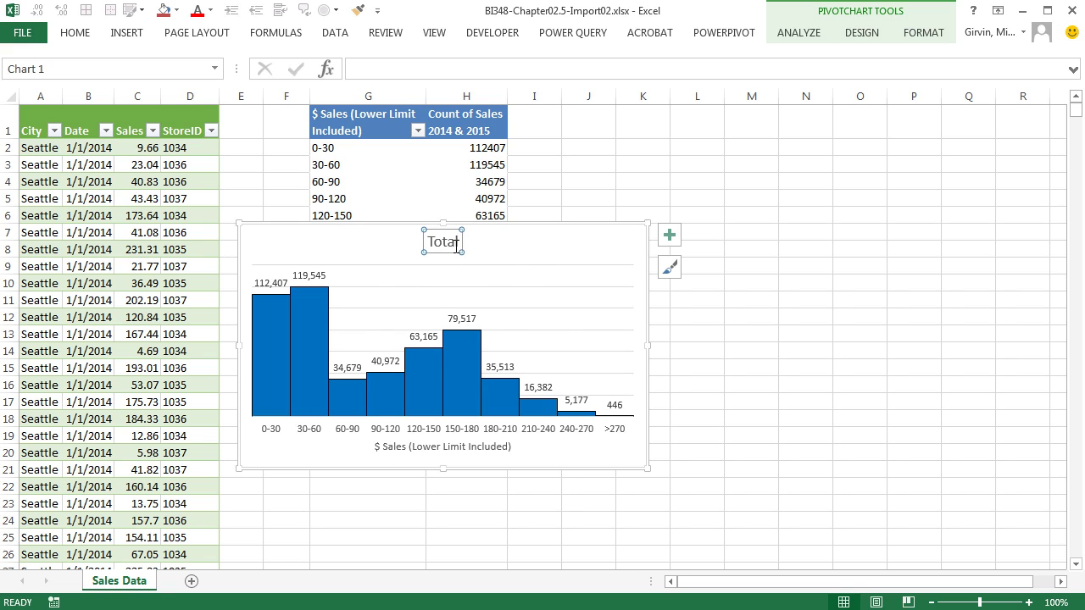
{"action": "type", "text": "="}
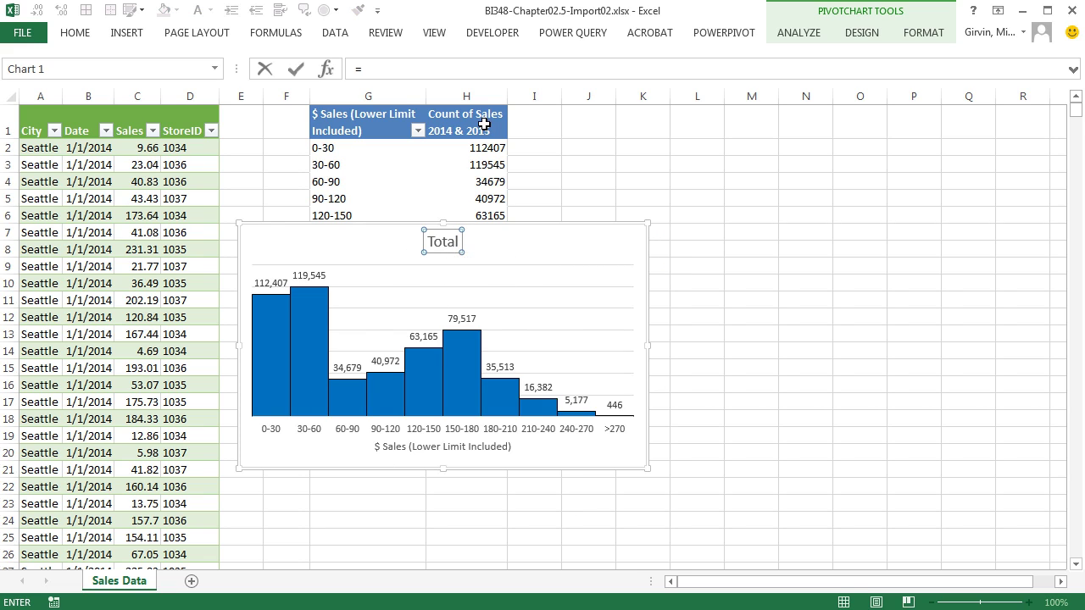
{"action": "left_click", "coordinate": [480, 117]}
{"action": "key", "text": "Return"}
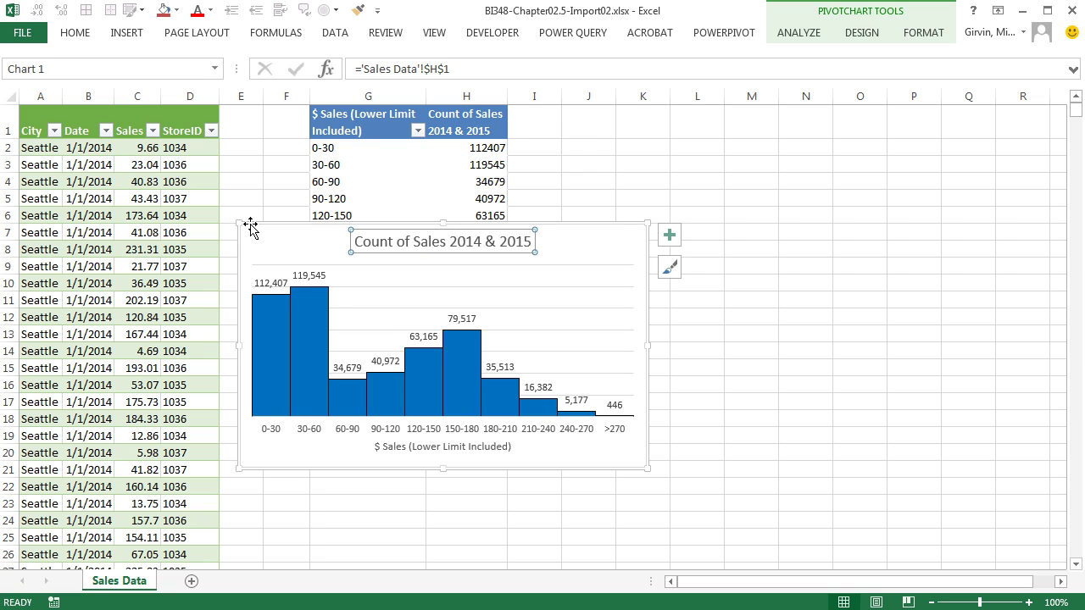
- Drag the pivot chart over columns I–P so all bin rows and Grand Total show, then switch windows
{"action": "mouse_move", "coordinate": [250, 226]}
{"action": "left_mouse_down"}
{"action": "mouse_move", "coordinate": [438, 221]}
{"action": "mouse_move", "coordinate": [525, 172]}
{"action": "mouse_move", "coordinate": [544, 123]}
{"action": "left_mouse_up"}
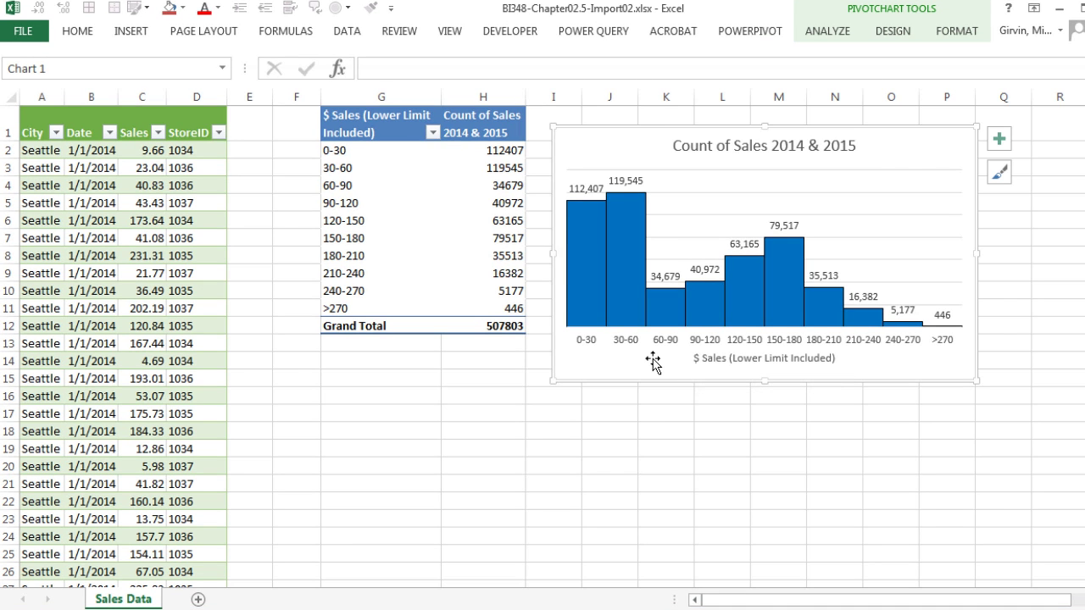
{"action": "key", "text": "alt+Tab"}
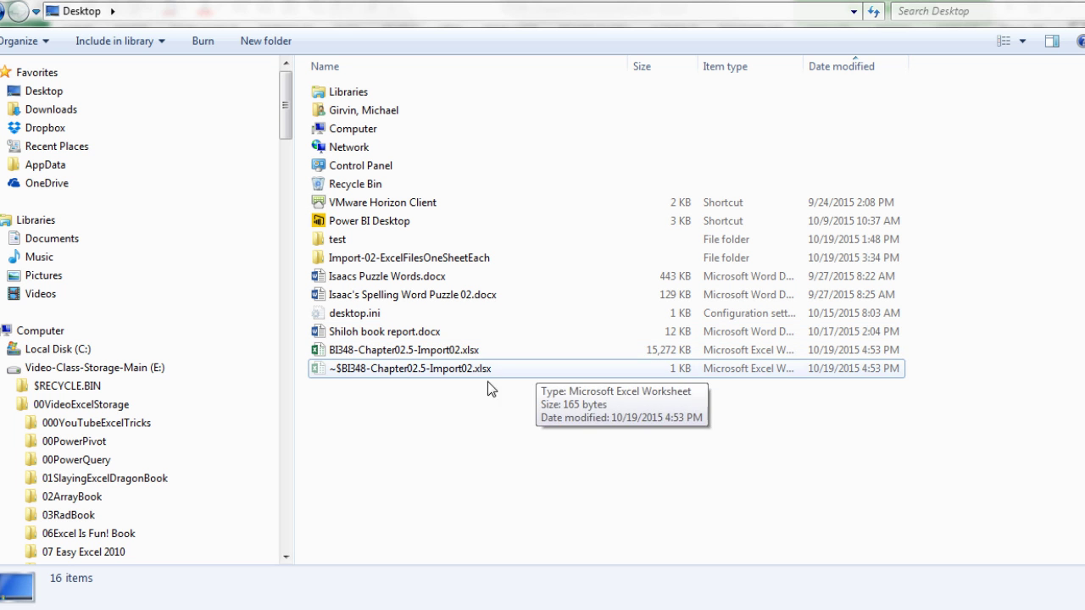
{"action": "double_click", "coordinate": [690, 353]}
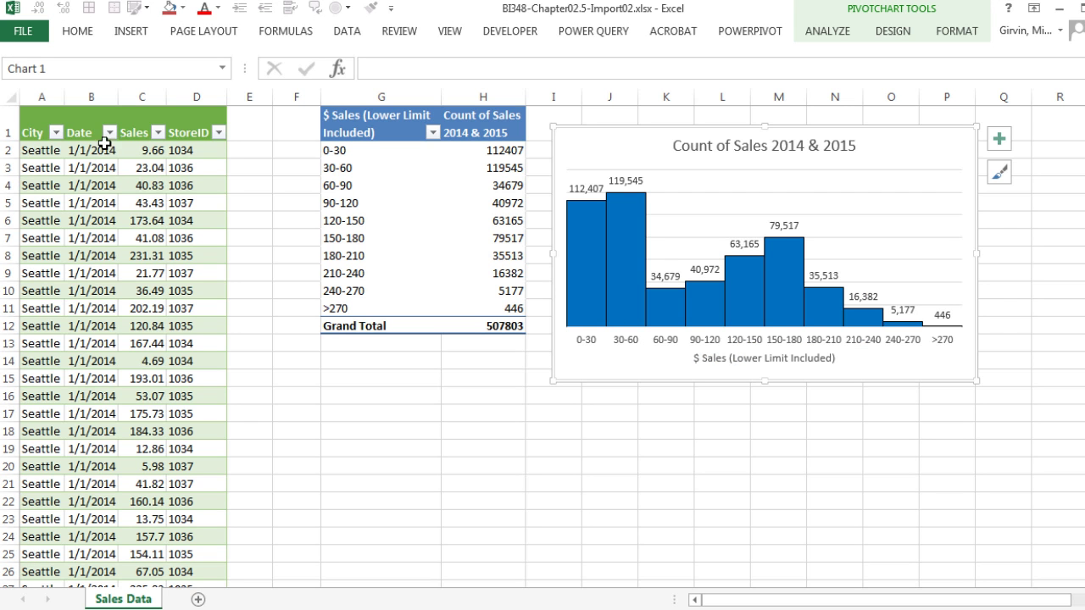
{"action": "left_click", "coordinate": [32, 131]}
{"action": "key", "text": "ctrl+Down"}
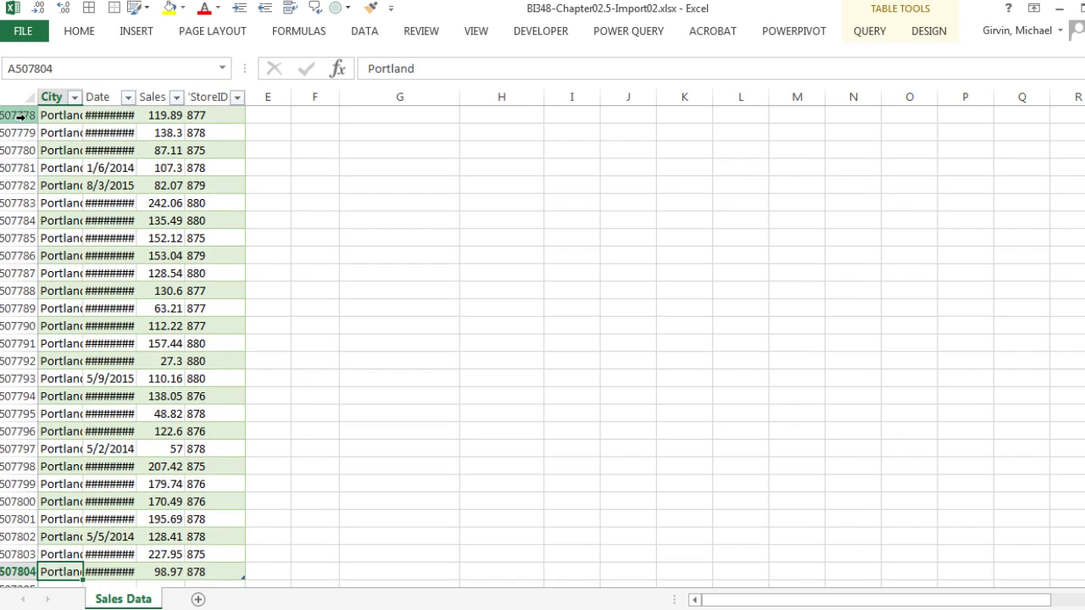
{"action": "key", "text": "ctrl+Up"}
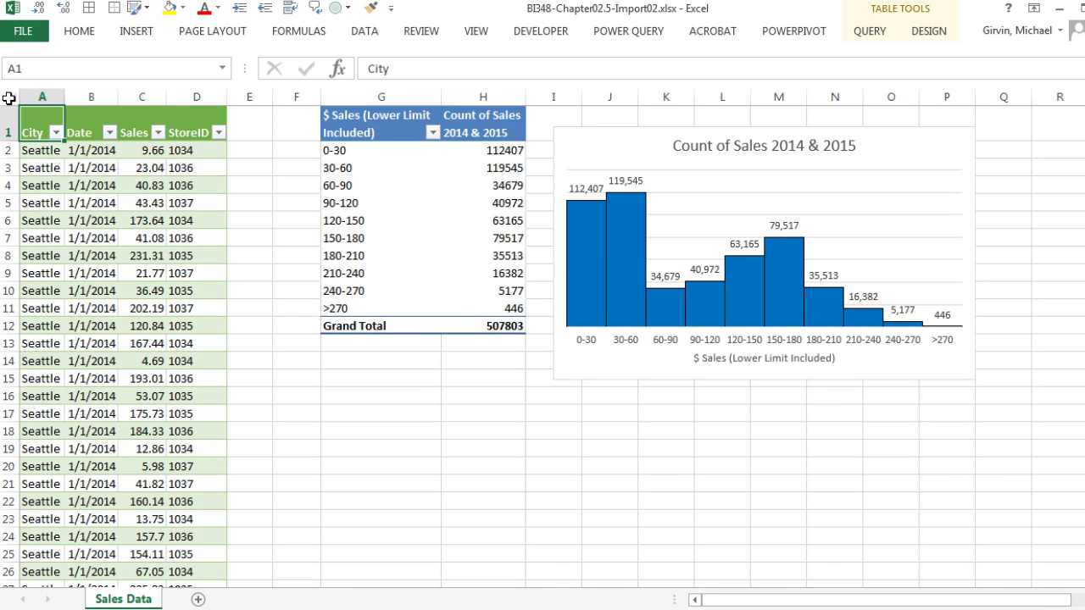
{"action": "left_click", "coordinate": [349, 173]}
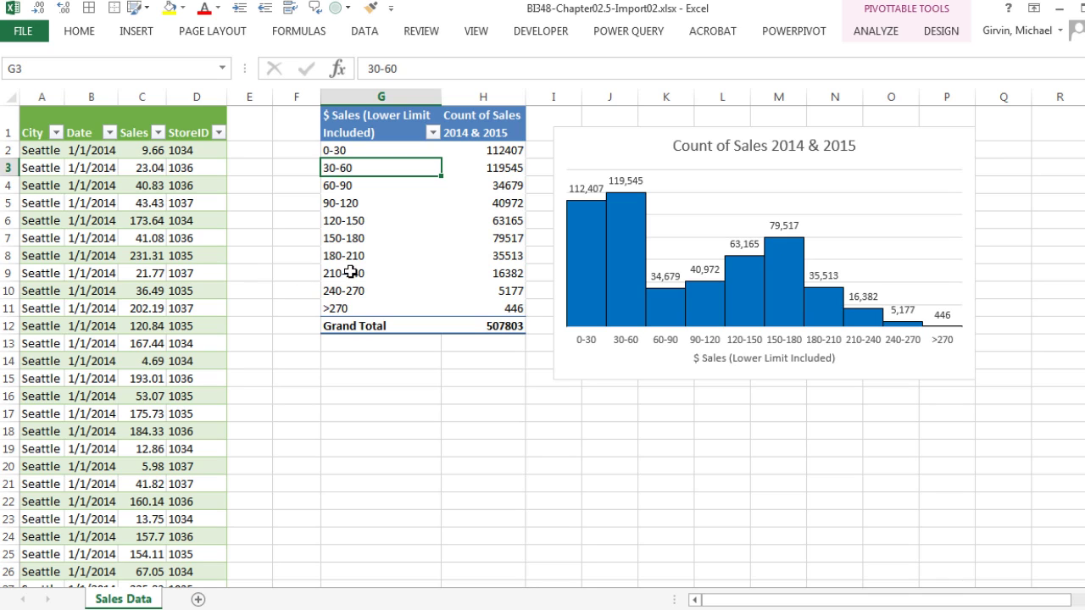
{"action": "left_click", "coordinate": [946, 150]}
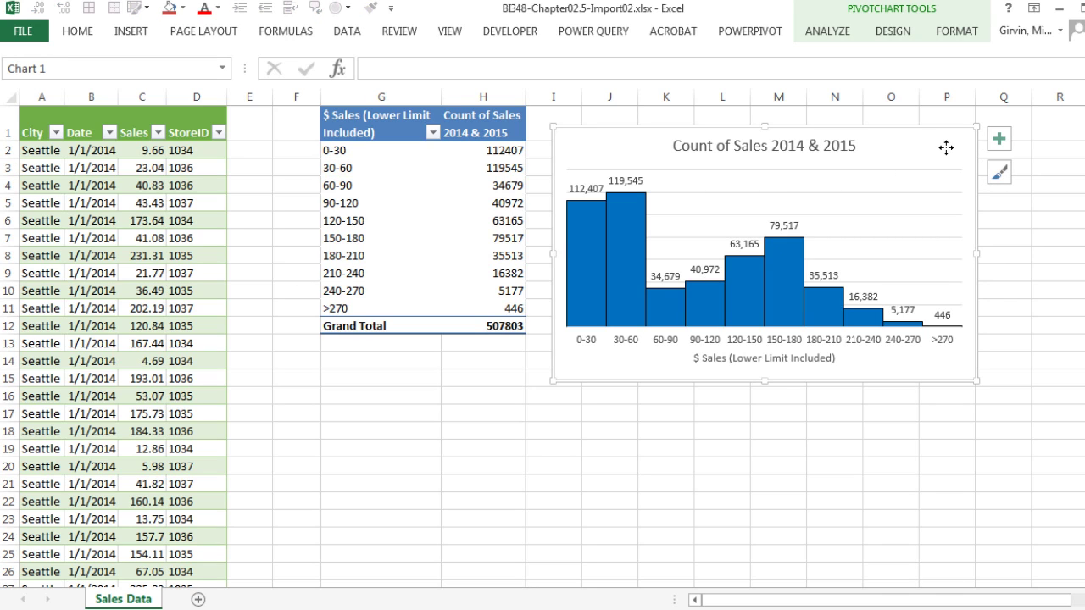